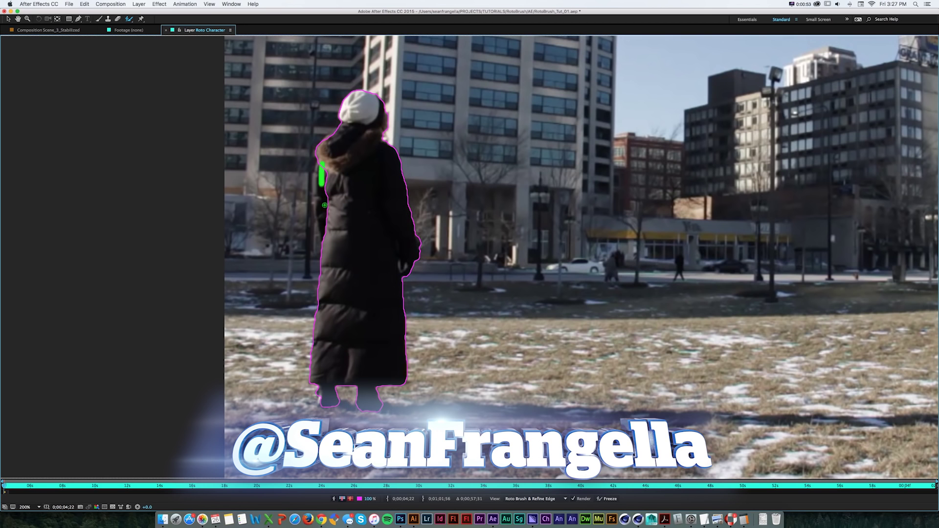
- Zoom in on the woman and view her matte as Alpha, then as Alpha Overlay
scroll(386, 127, up, 3)
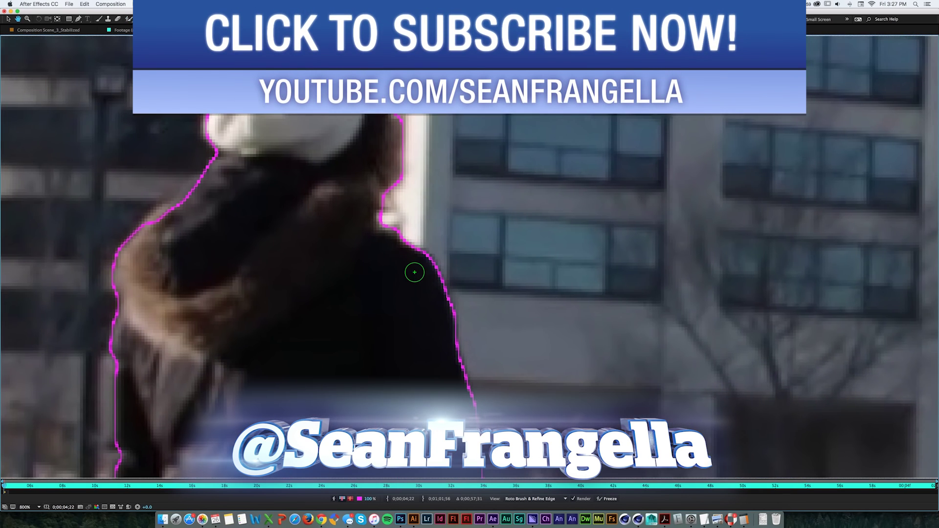
scroll(415, 272, down, 4)
drag(416, 272, 309, 345)
click(342, 499)
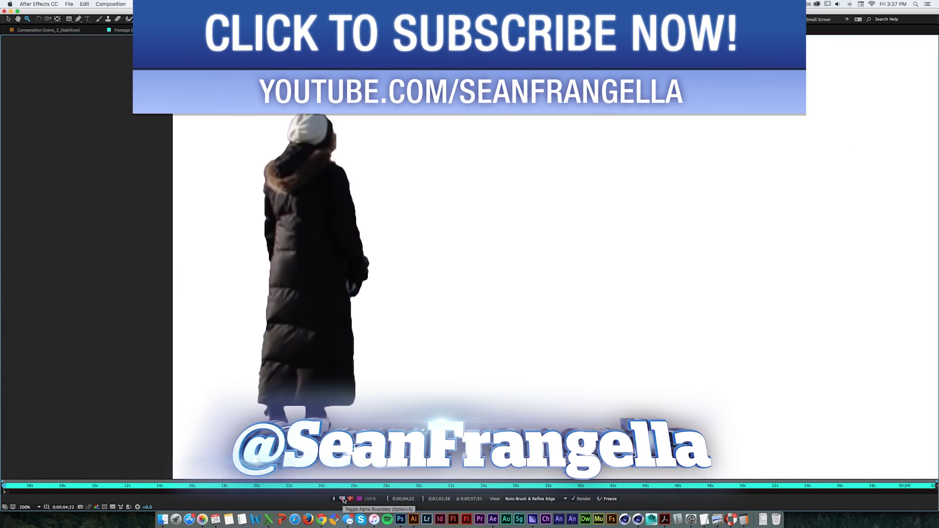
click(350, 499)
- Check the overlay colour options, return to the Alpha Boundary outline, and advance one frame
click(357, 499)
click(350, 499)
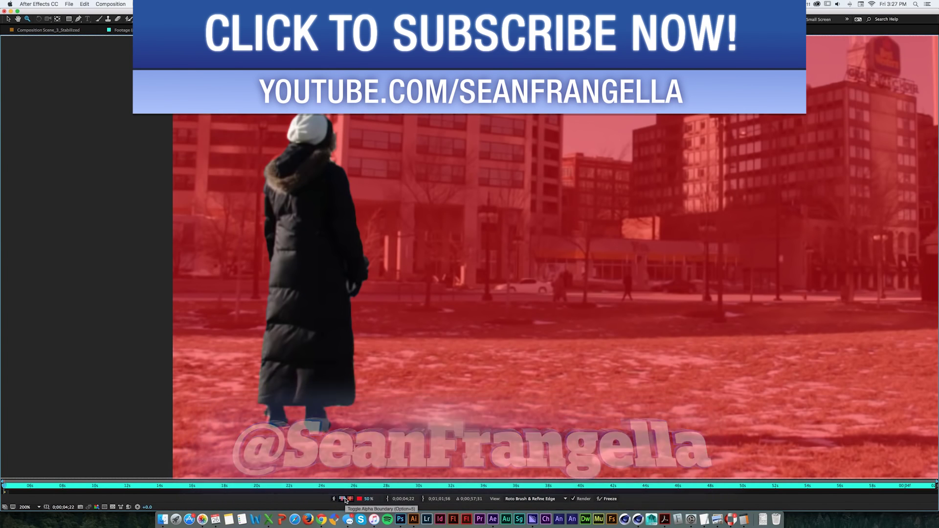
click(343, 499)
key(Page_Down)
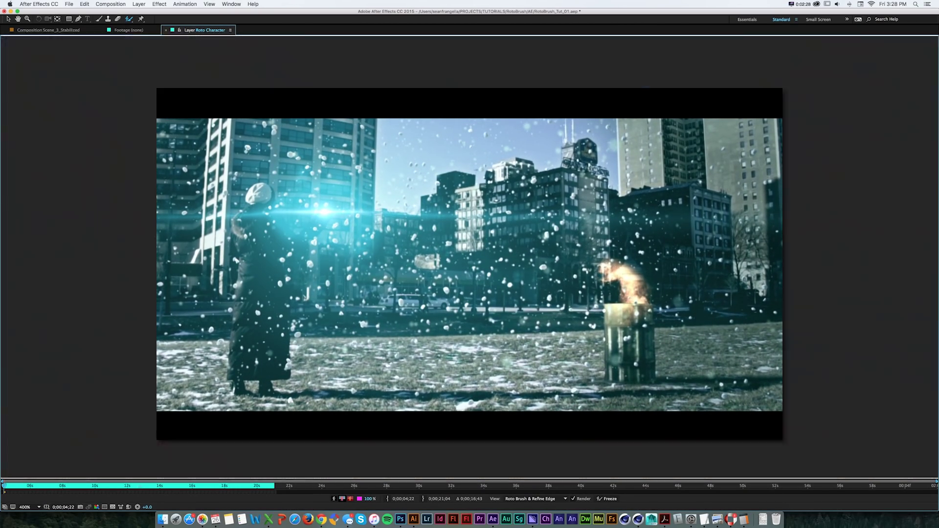
- Set the Layer viewer to 200% and step frames to 0;00;04;34, checking the roto edge
key(comma)
key(Page_Down)
key(Page_Down)
key(Page_Down)
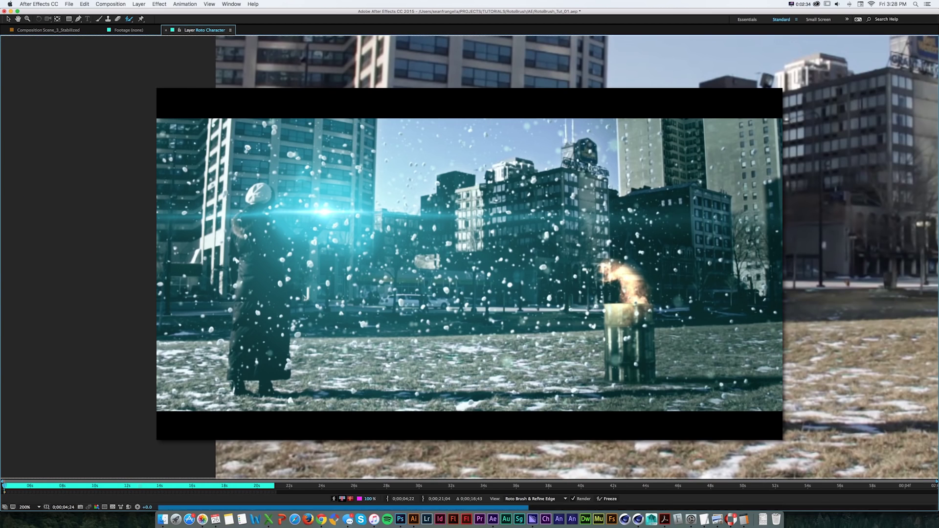
key(Page_Down)
key(Page_Down)
key(Page_Down)
key(Page_Down)
key(Page_Down)
key(Page_Down)
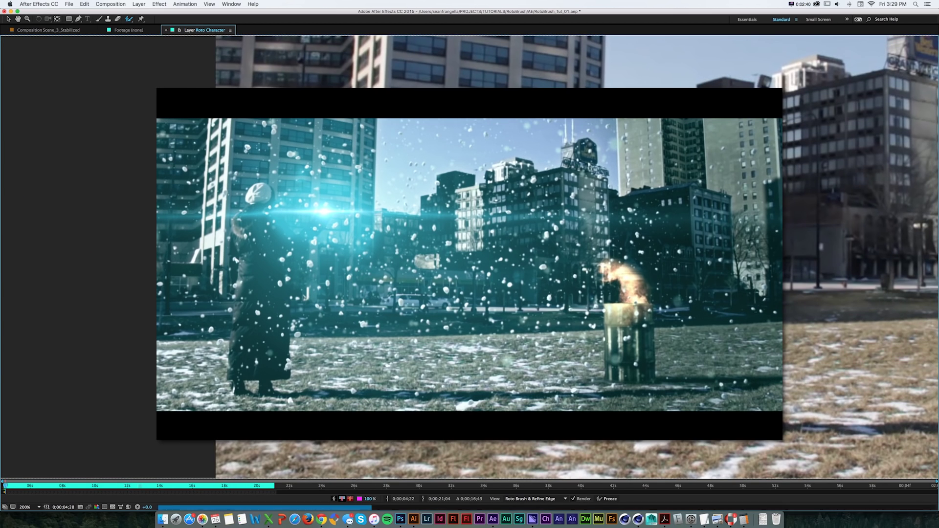
key(Page_Down)
key(Page_Down)
key(Page_Down)
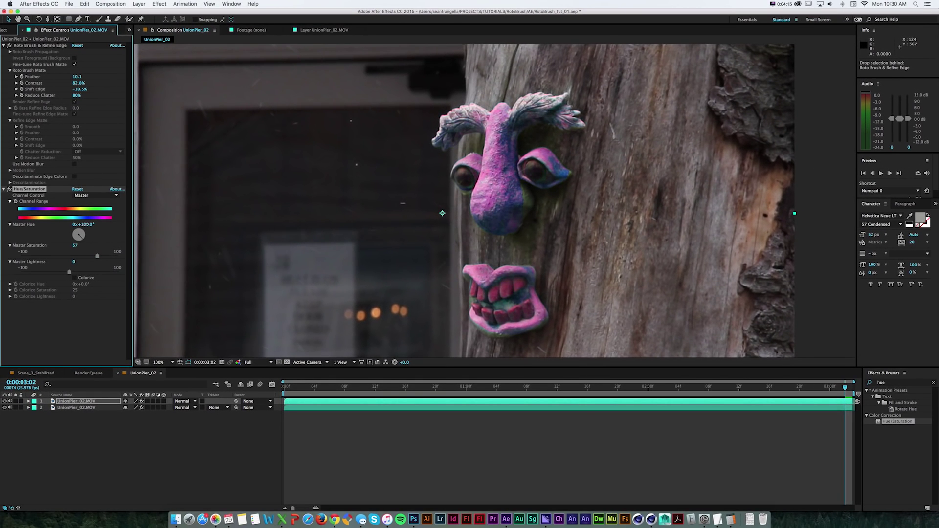
- Play the UnionPier_02 composition from near its start
click(319, 389)
key(space)
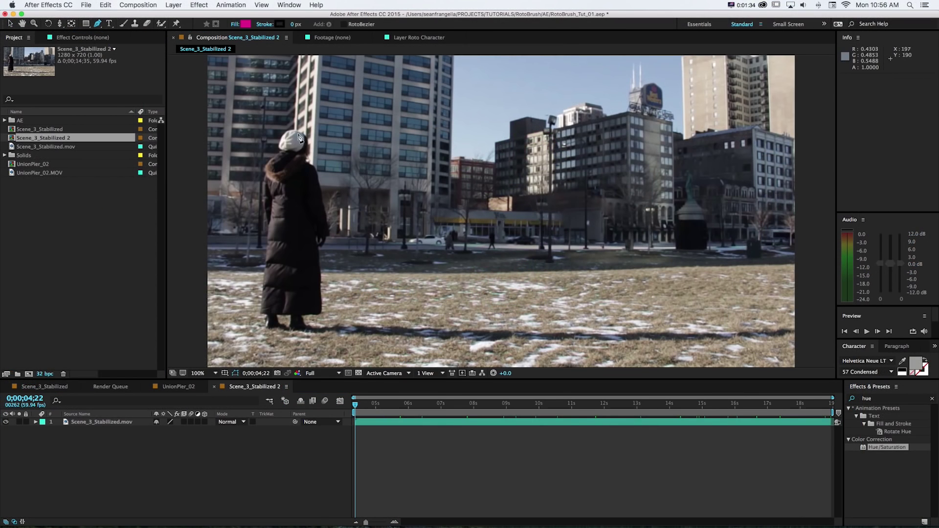
- Delete the accidental Shape Layer 1 path drawn on the woman's hat
click(285, 128)
click(278, 142)
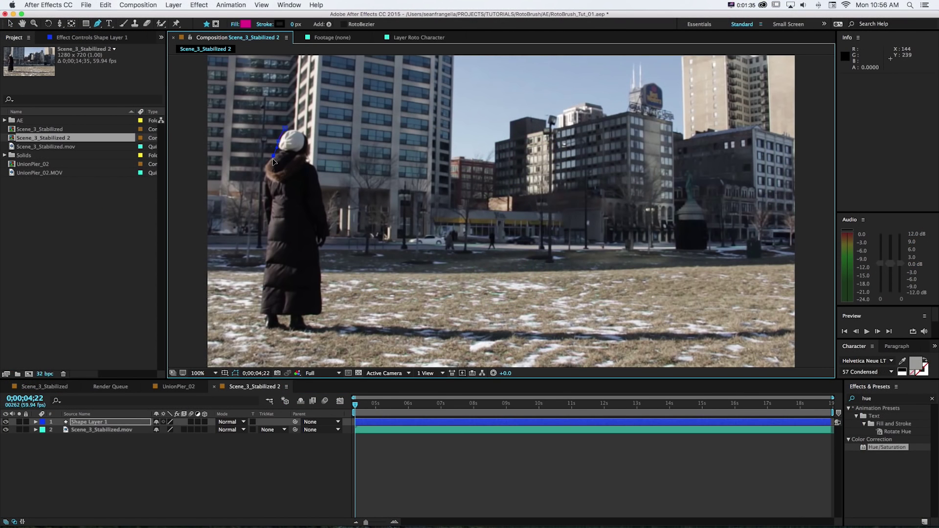
key(Page_Down)
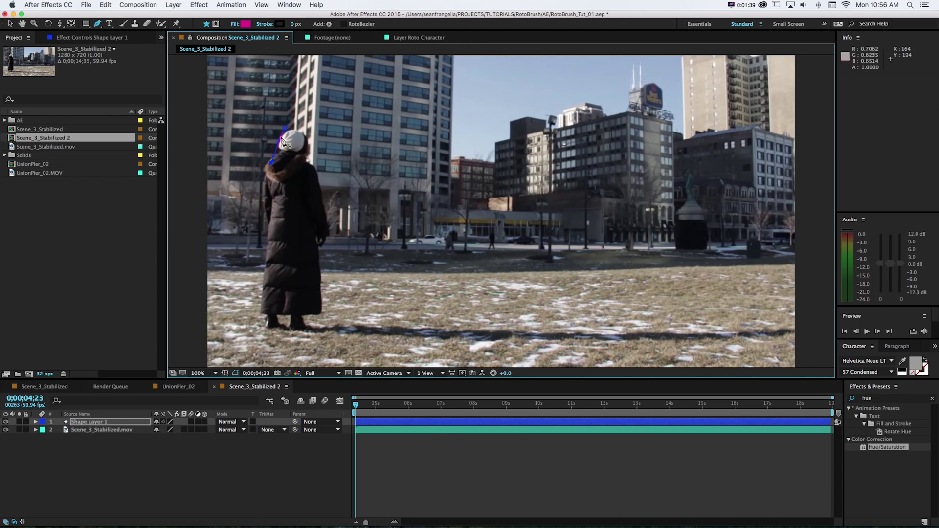
key(Delete)
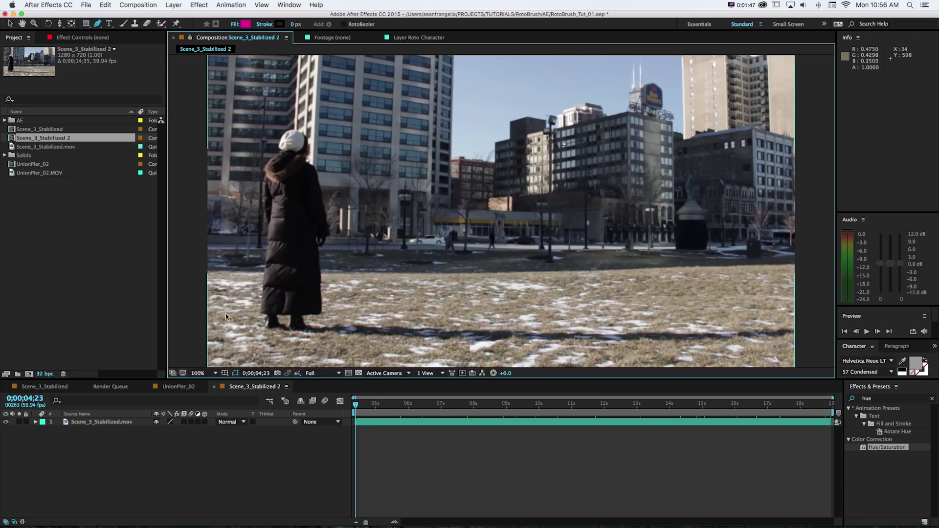
key(super+Tab)
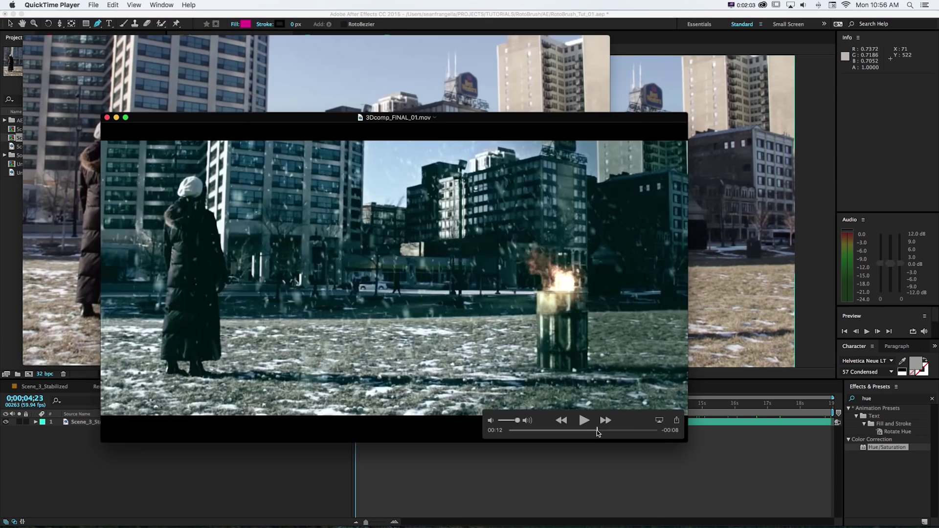
- Scrub through 3Dcomp_FINAL_01.mov and Scene_3_Stabilized.mov in QuickTime, then return to After Effects
drag(568, 431, 622, 431)
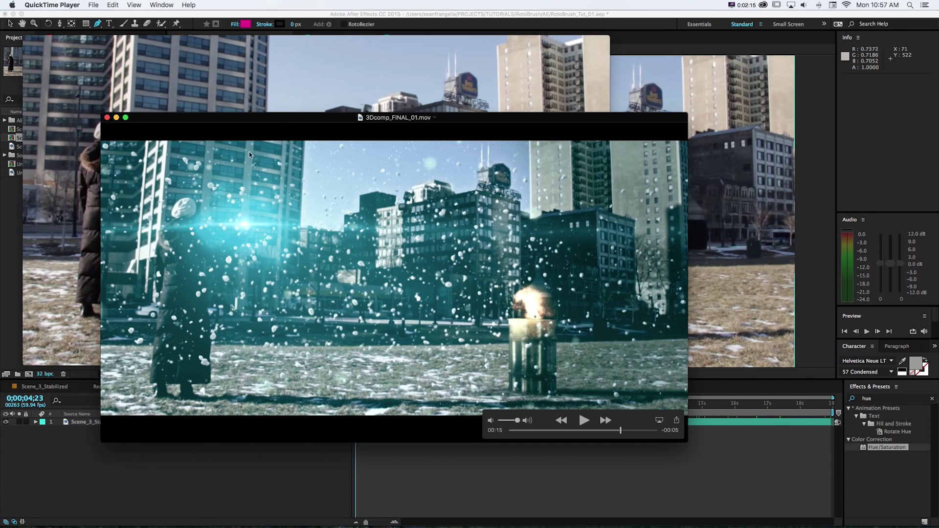
click(232, 109)
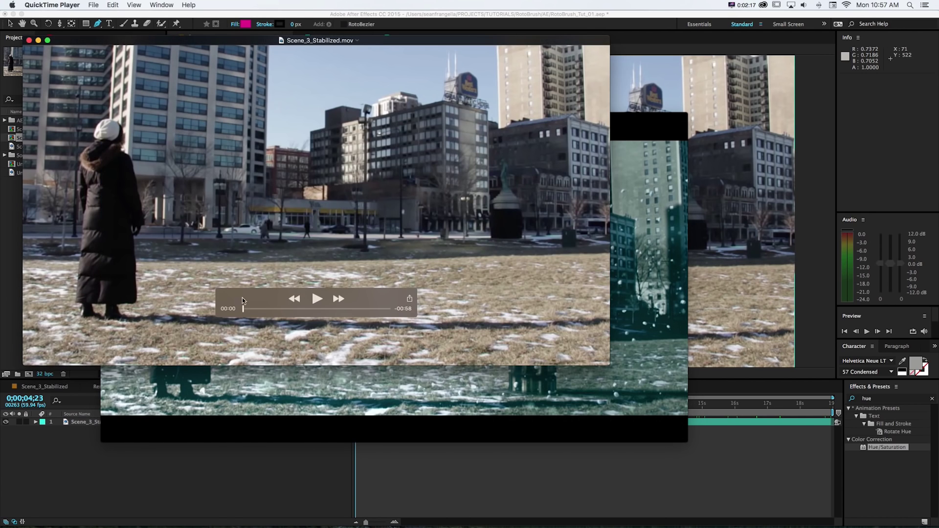
drag(247, 312, 239, 316)
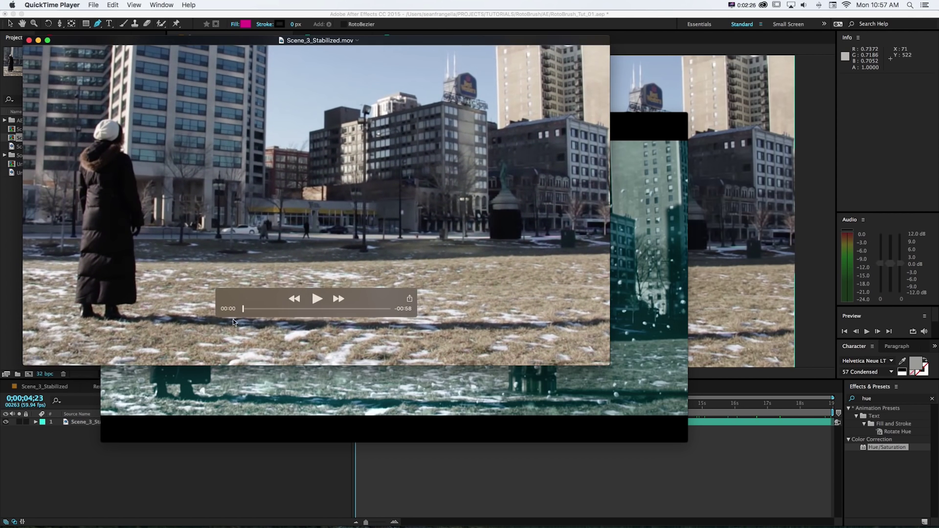
key(super+Tab)
click(104, 422)
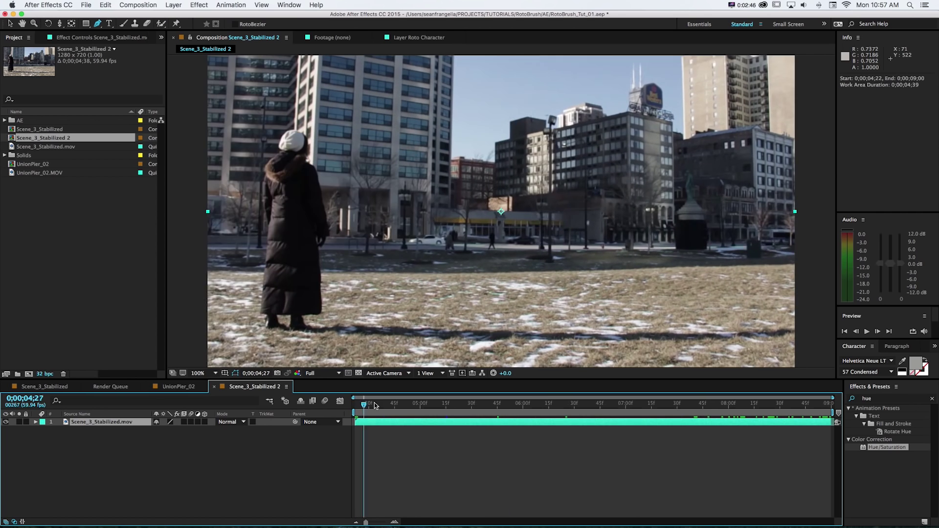
- Set the work area to 0;00;04;22–0;00;09;00 and keep preview resolution at Full
drag(362, 408, 340, 407)
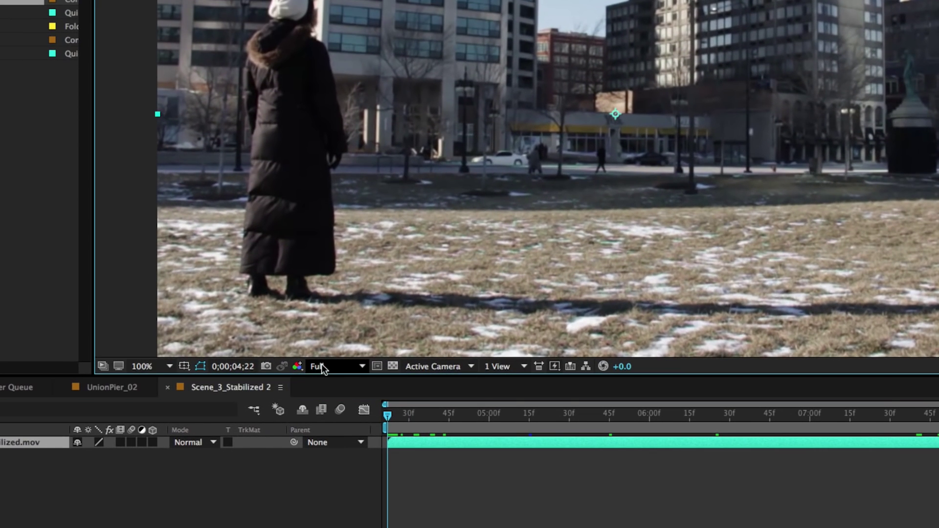
click(321, 365)
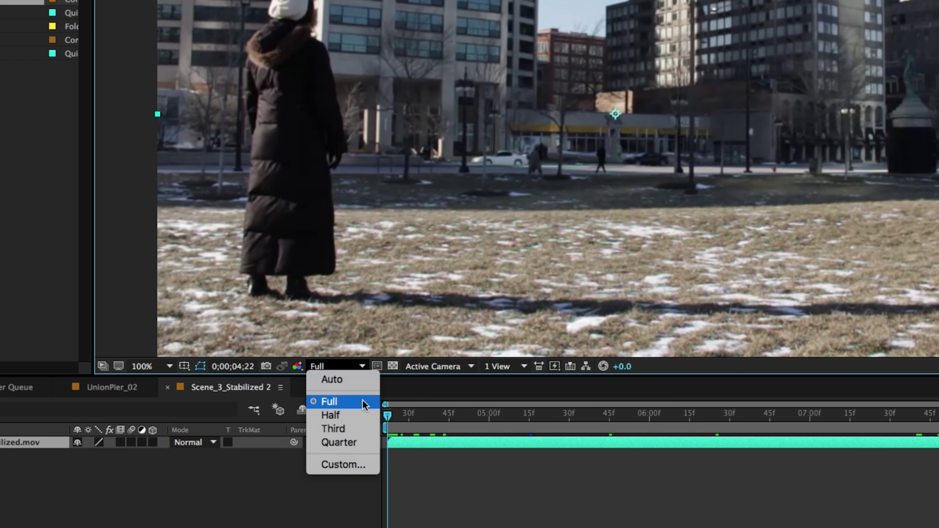
click(363, 402)
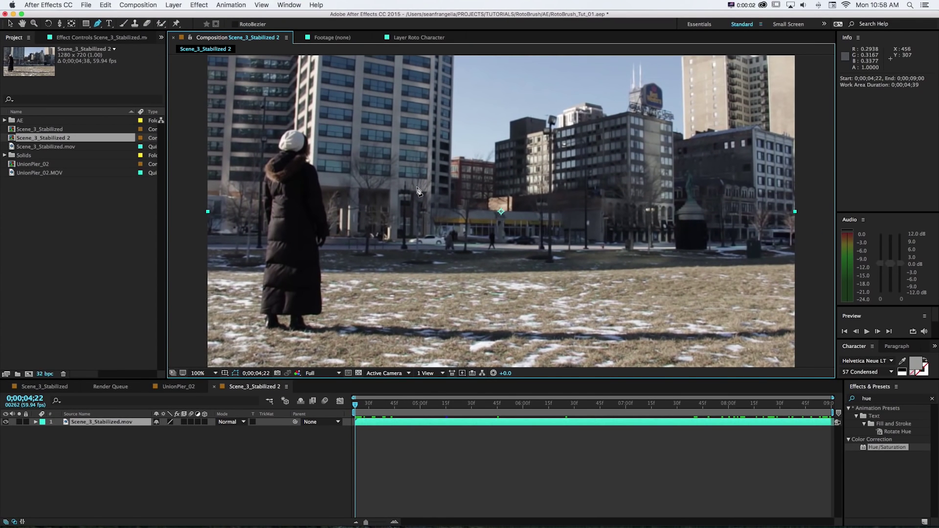
- Pick the Roto Brush tool and open Scene_3_Stabilized.mov in its Layer viewer
key(v)
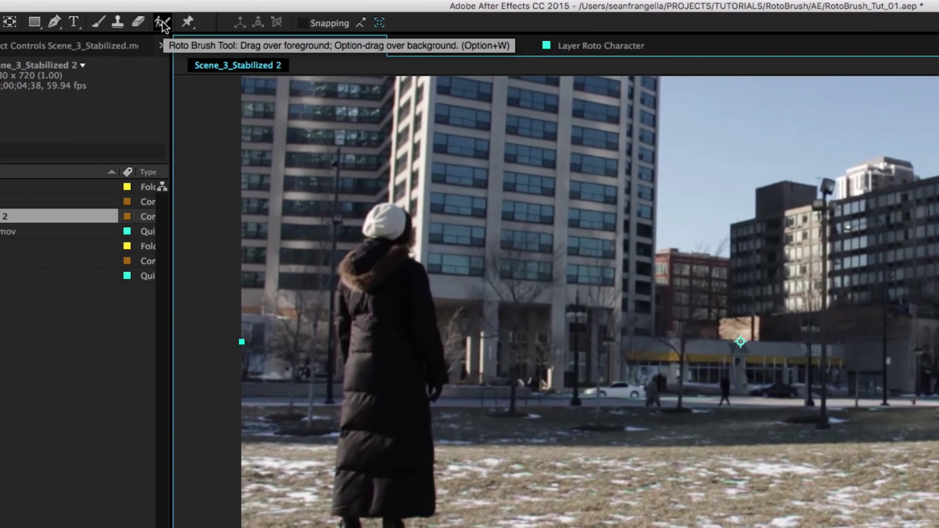
click(162, 22)
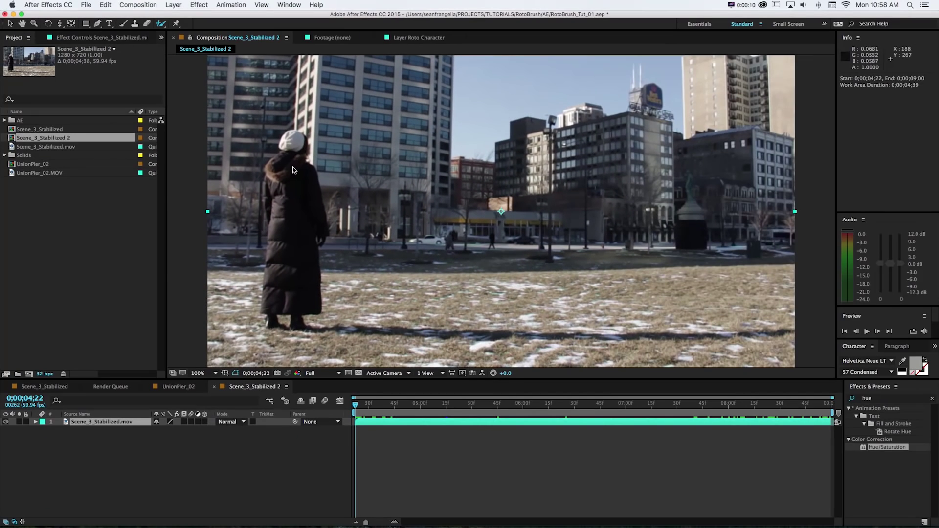
double_click(300, 204)
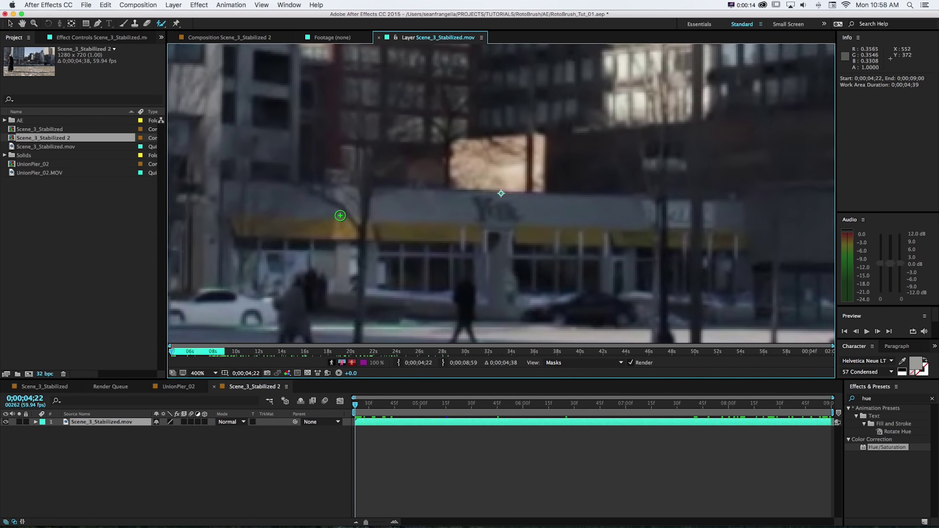
- Paint Roto Brush strokes from the woman's coat up to her head, subtracting the gap between her legs
key(slash)
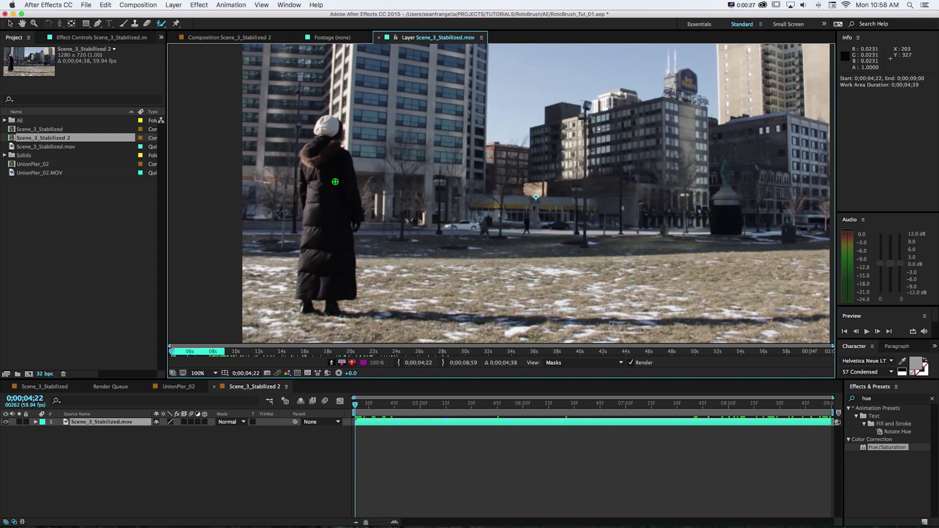
mouse_move(349, 207)
mouse_down()
mouse_move(321, 215)
mouse_move(330, 244)
mouse_up()
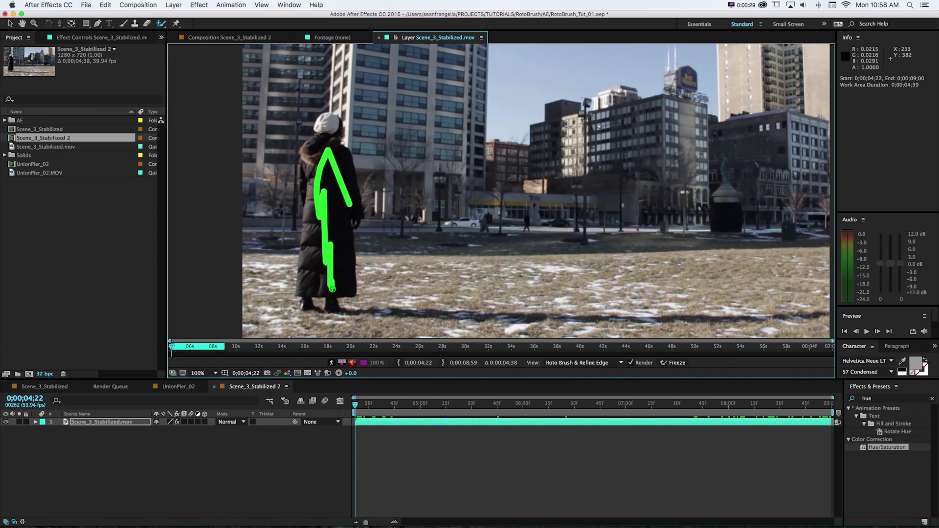
mouse_move(308, 294)
mouse_down()
mouse_move(310, 229)
mouse_move(343, 235)
mouse_move(323, 149)
mouse_up()
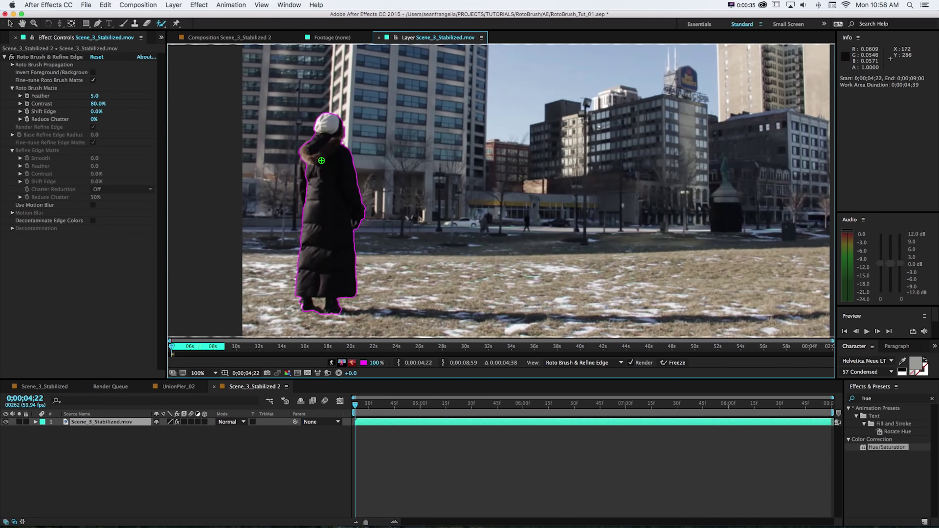
scroll(321, 161, up, 4)
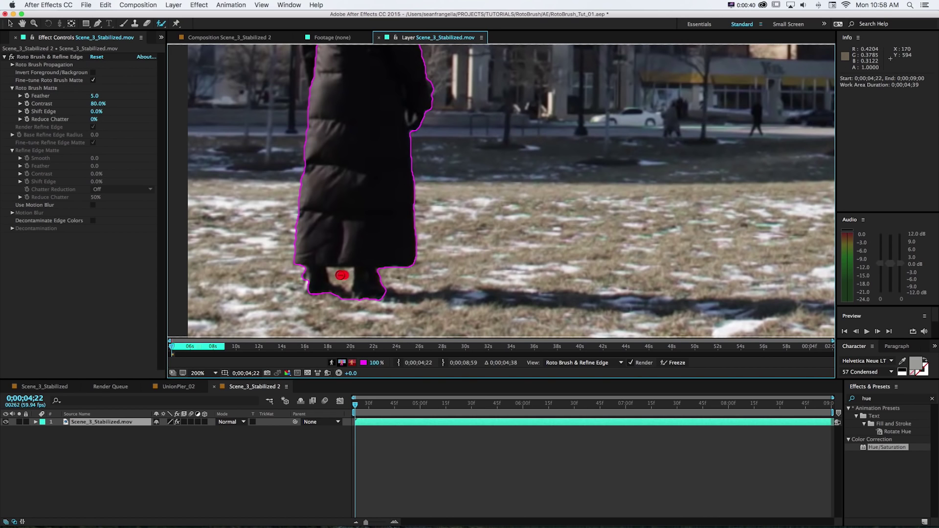
alt+click(343, 275)
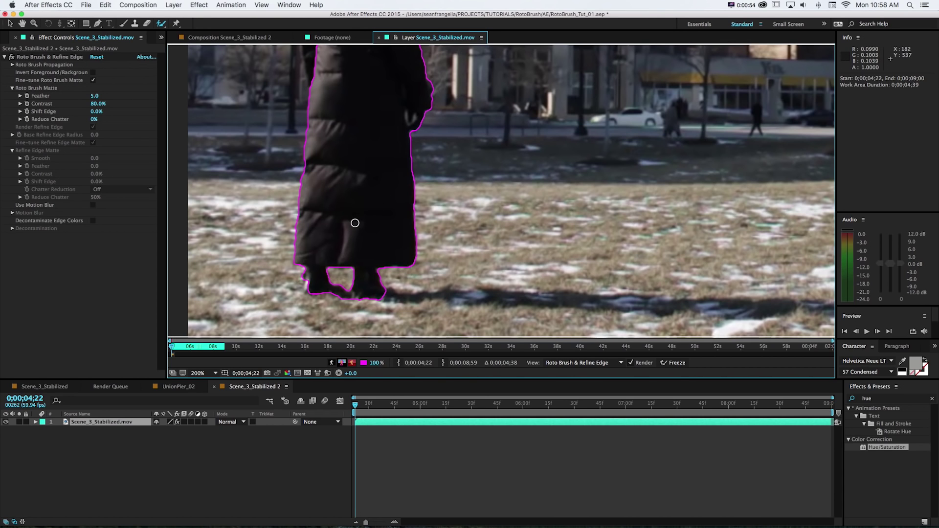
scroll(355, 223, up, 10)
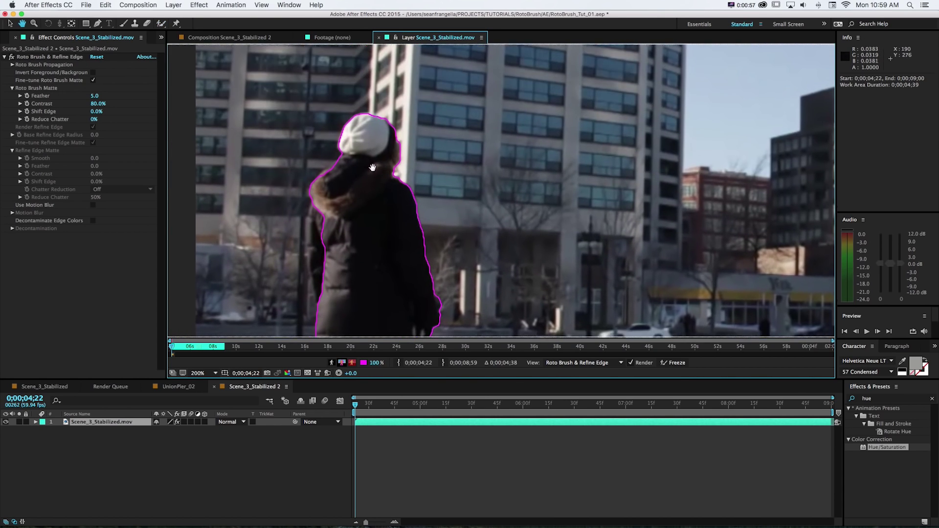
- Add the coat's left edge to the matte and extend the roto span along the timeline
scroll(373, 168, down, 2)
mouse_move(326, 158)
mouse_down()
mouse_move(323, 242)
mouse_move(340, 268)
mouse_up()
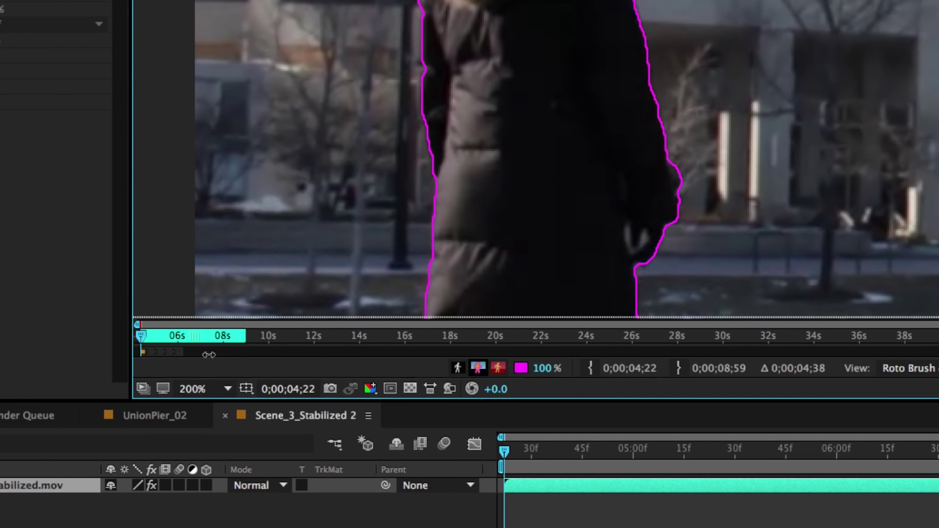
drag(209, 354, 202, 352)
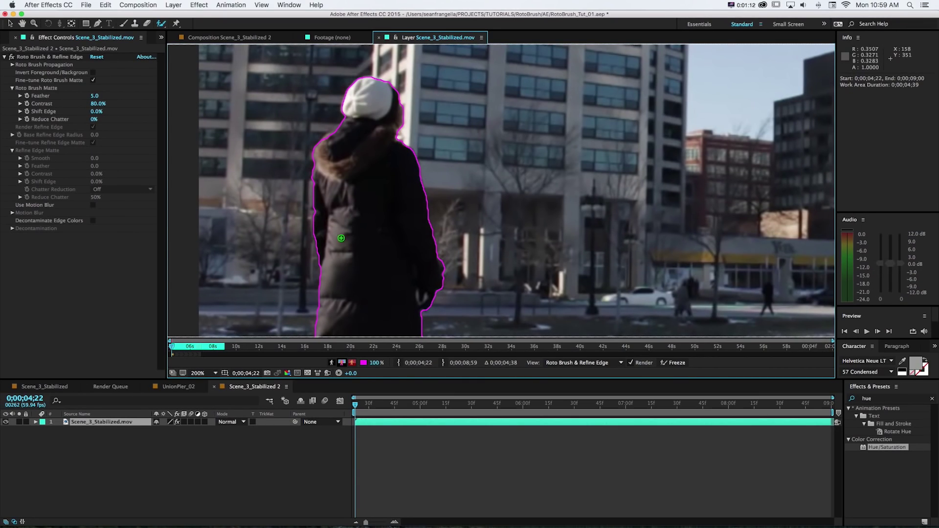
drag(513, 328, 491, 73)
scroll(348, 215, down, 2)
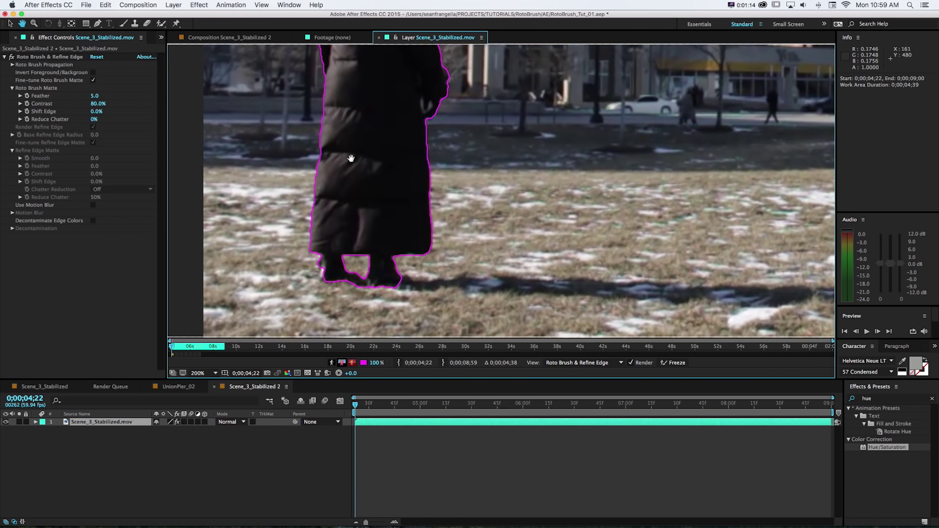
scroll(350, 220, up, 8)
scroll(353, 227, up, 3)
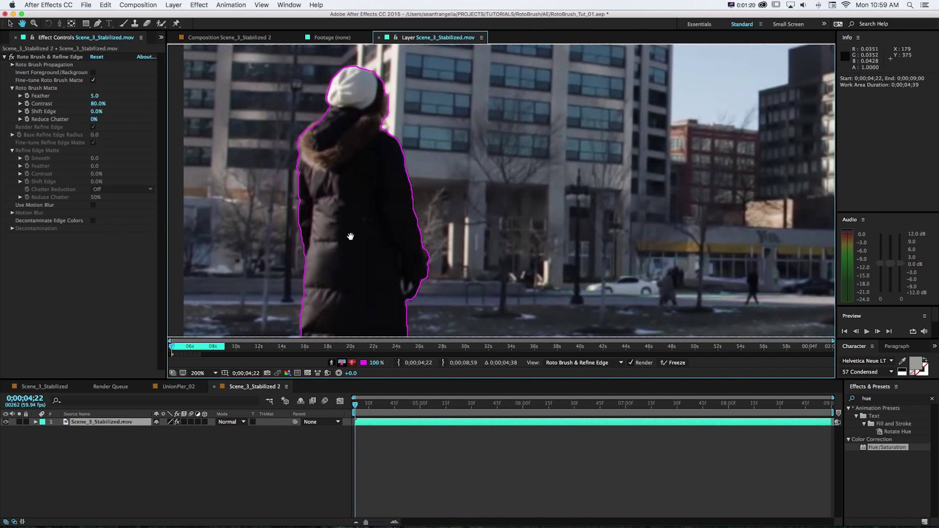
scroll(360, 195, down, 6)
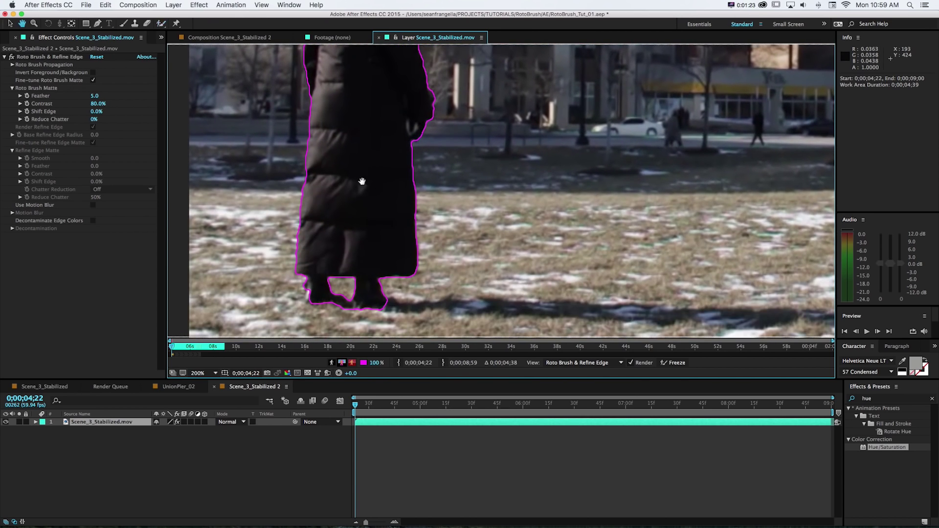
scroll(363, 182, up, 7)
scroll(345, 213, down, 6)
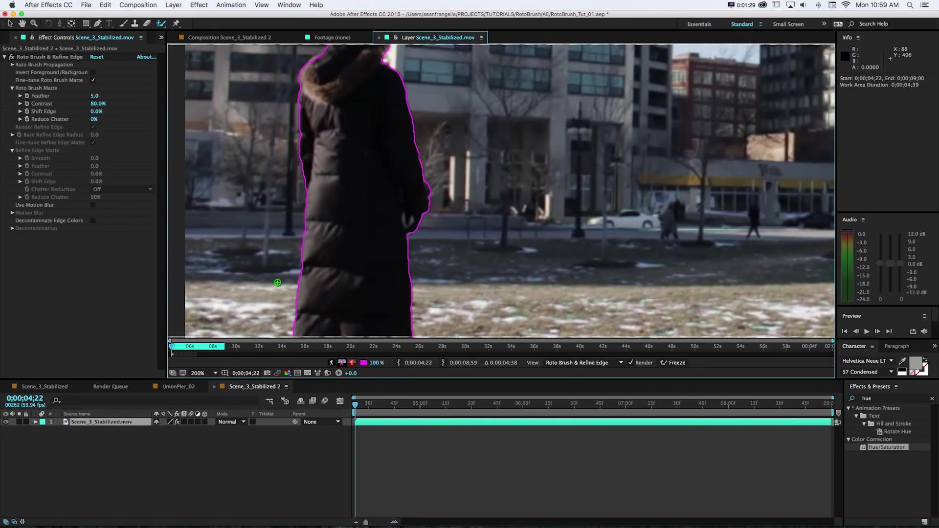
scroll(382, 235, down, 5)
scroll(382, 235, up, 7)
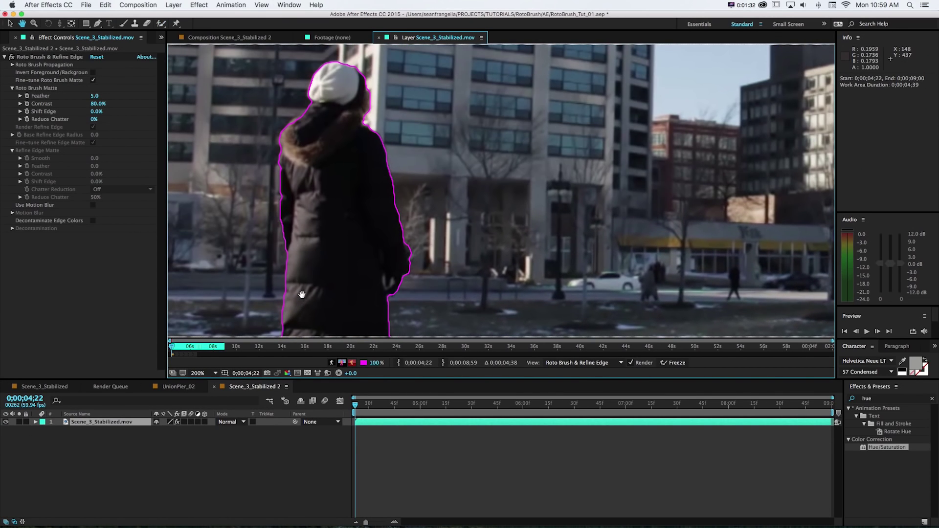
scroll(294, 264, down, 2)
- Step forward a frame and subtract background from the matte beside the legs
key(Page_Down)
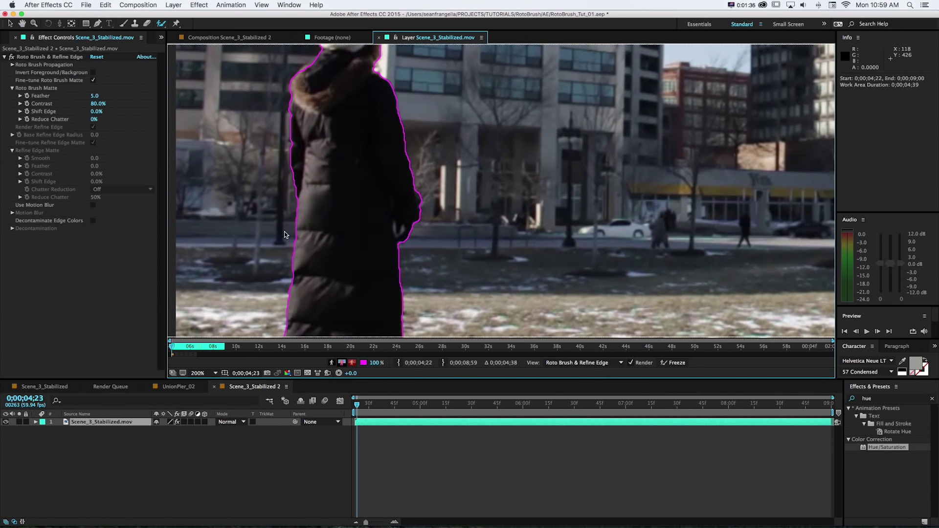
key(Page_Down)
key(comma)
key(comma)
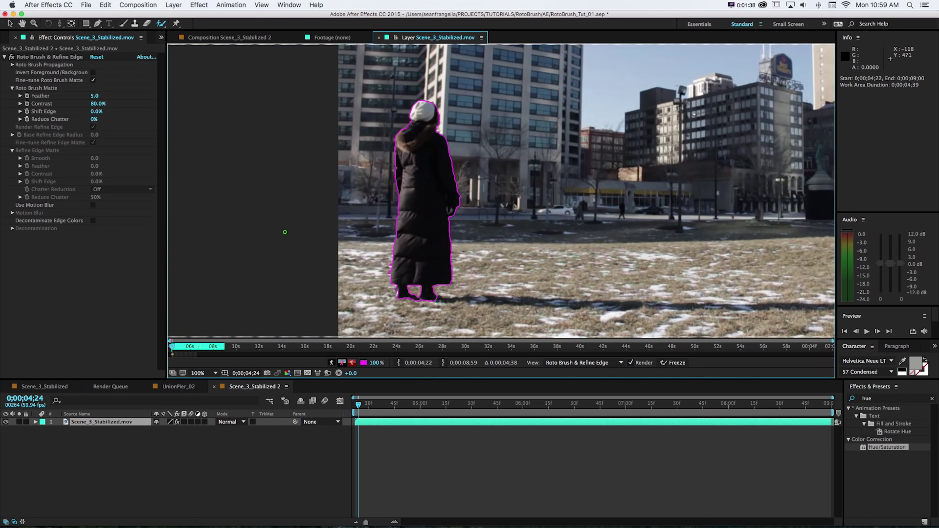
key(period)
scroll(343, 147, down, 3)
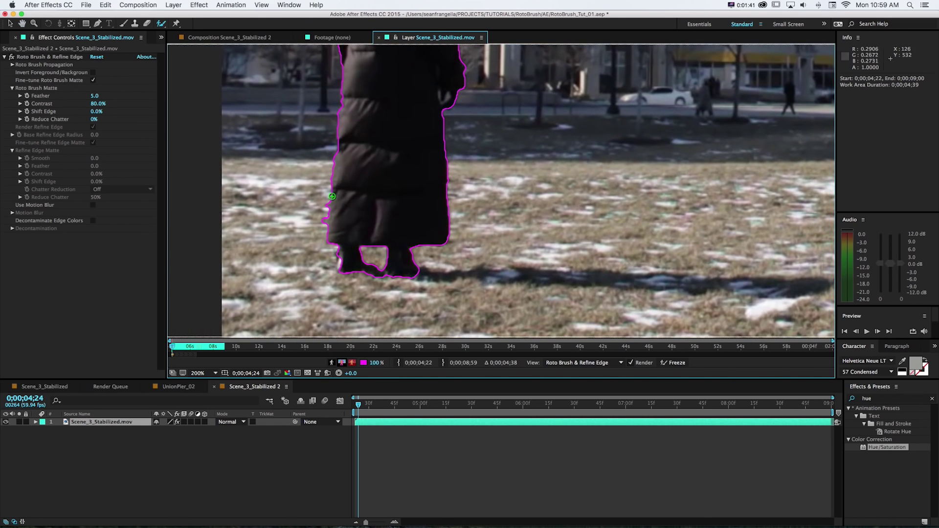
drag(321, 230, 318, 220)
scroll(313, 245, up, 5)
scroll(312, 263, up, 4)
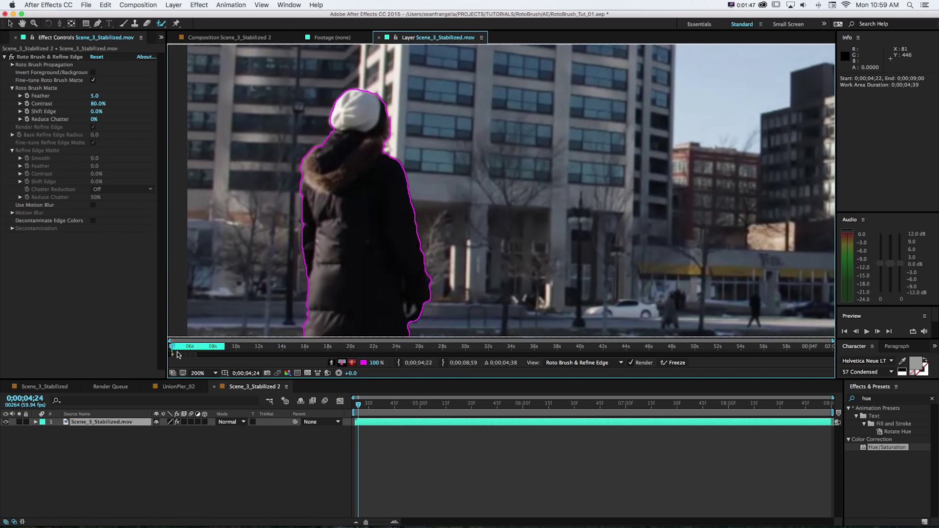
- Check the matte around 0;00;07;03, then return to 0;00;04;22
click(203, 347)
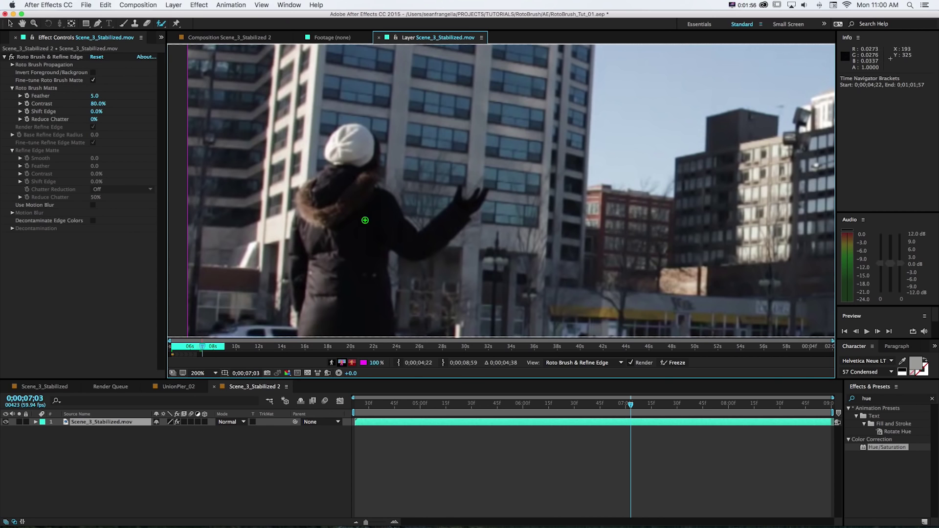
key(space)
drag(365, 220, 370, 180)
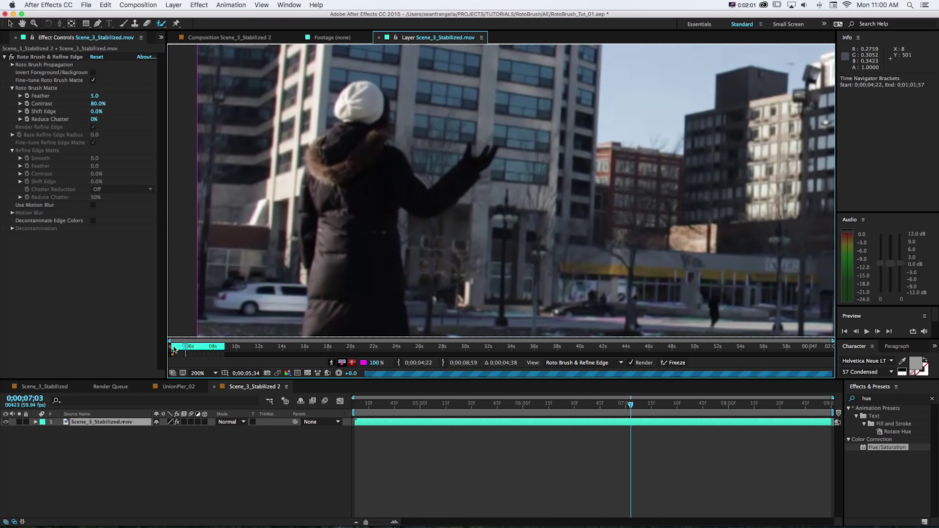
click(174, 349)
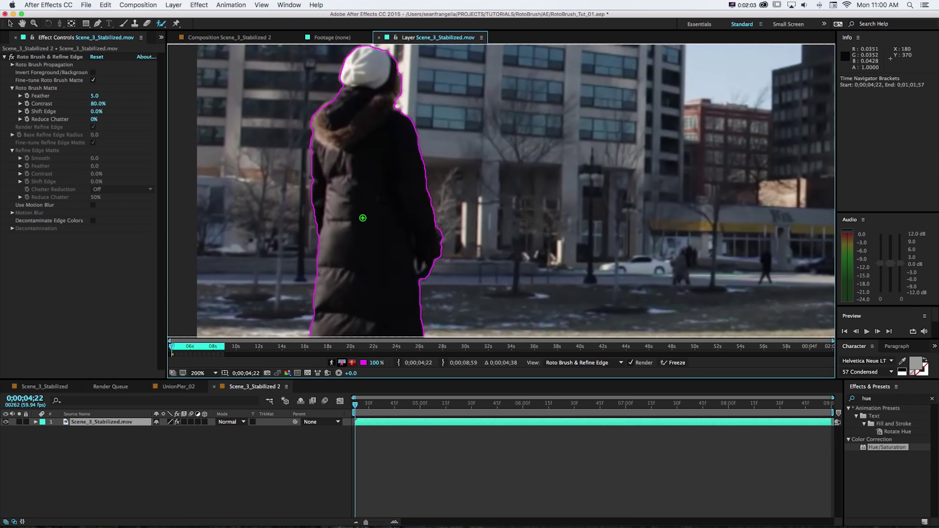
key(space)
mouse_move(387, 163)
mouse_down()
mouse_move(369, 163)
mouse_move(398, 89)
mouse_up()
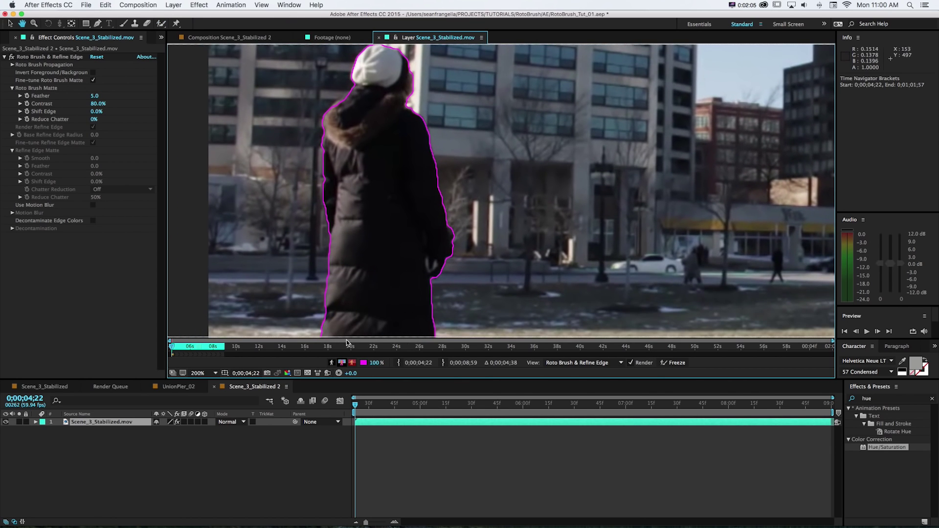
- View the matte in Alpha, then as a red Alpha Overlay with lowered opacity
click(332, 363)
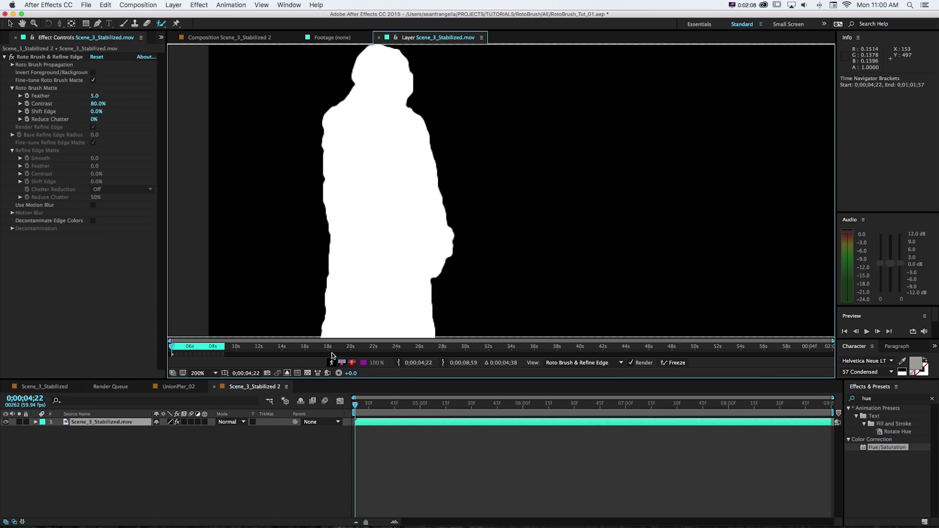
drag(385, 188, 377, 215)
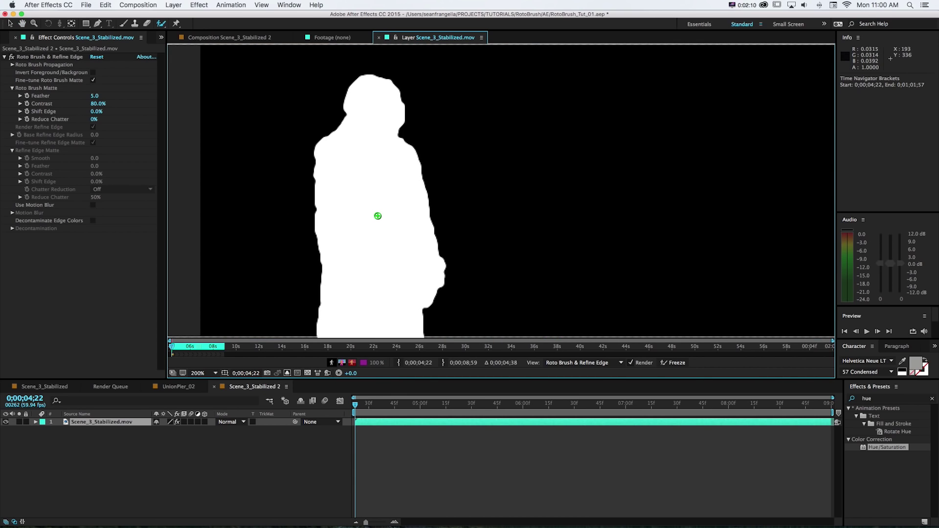
click(352, 362)
scroll(381, 214, down, 3)
scroll(382, 260, right, 4)
scroll(381, 260, up, 4)
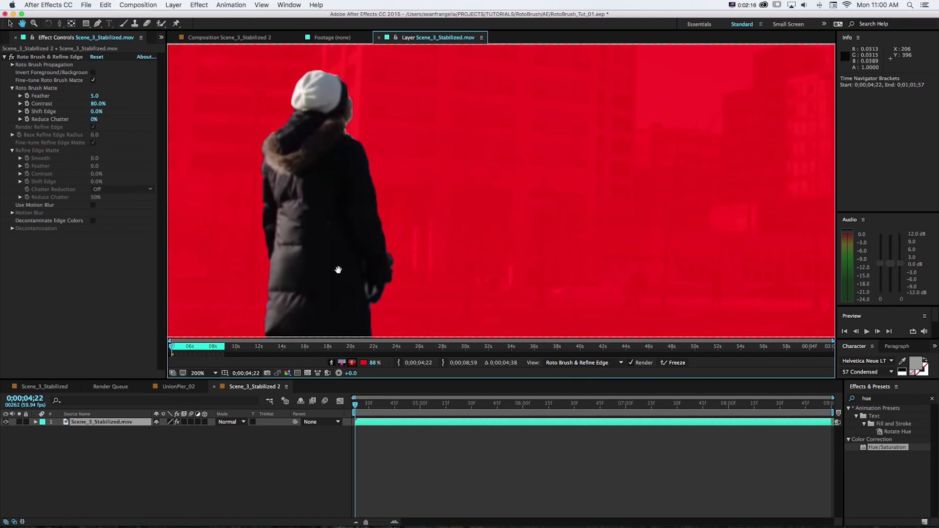
scroll(339, 266, up, 2)
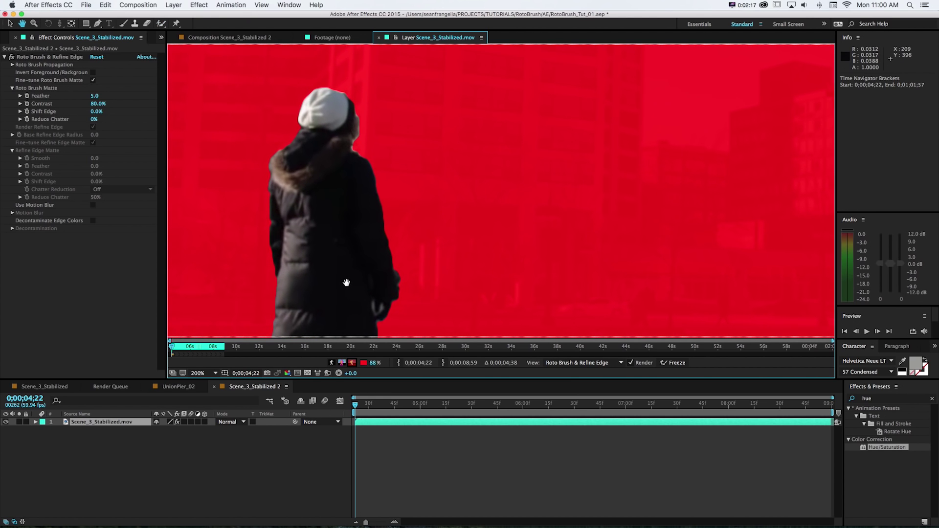
mouse_move(368, 363)
mouse_down()
mouse_move(357, 365)
mouse_move(382, 363)
mouse_move(375, 365)
mouse_up()
click(363, 363)
key(Return)
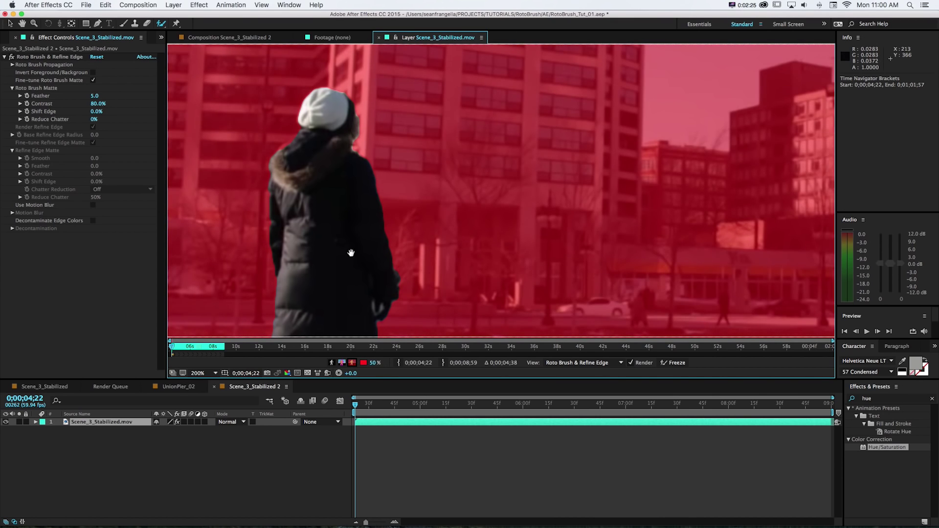
- Step two frames forward, checking the overlay along the lower coat
drag(351, 253, 363, 210)
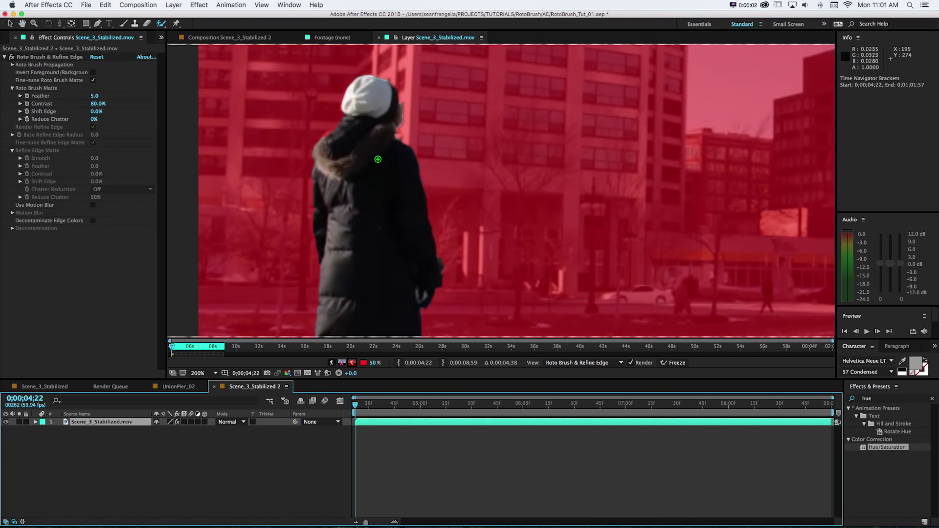
key(Page_Down)
key(Page_Down)
key(Page_Down)
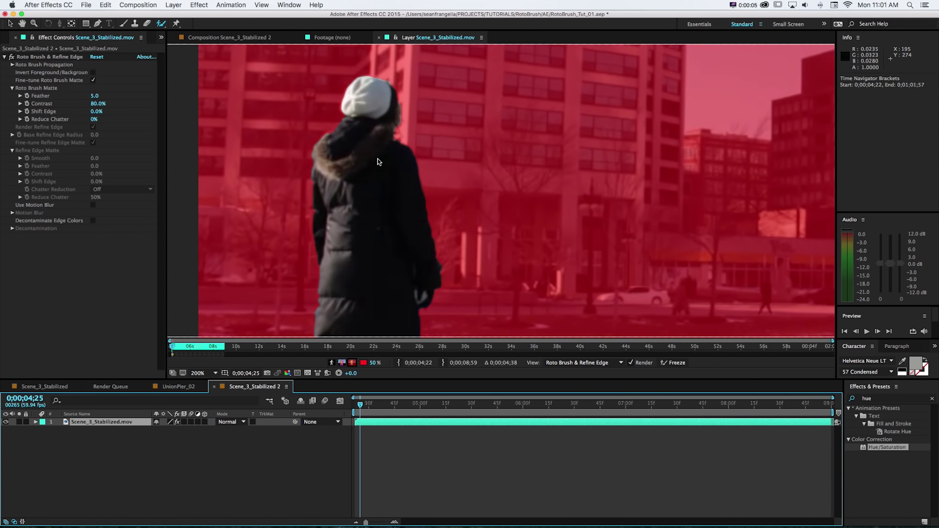
key(Page_Down)
drag(374, 274, 367, 199)
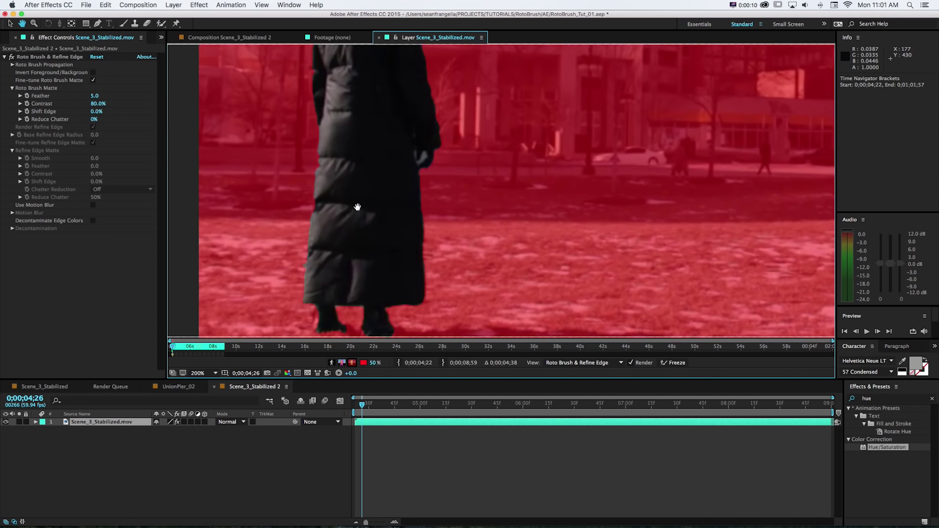
scroll(357, 207, up, 5)
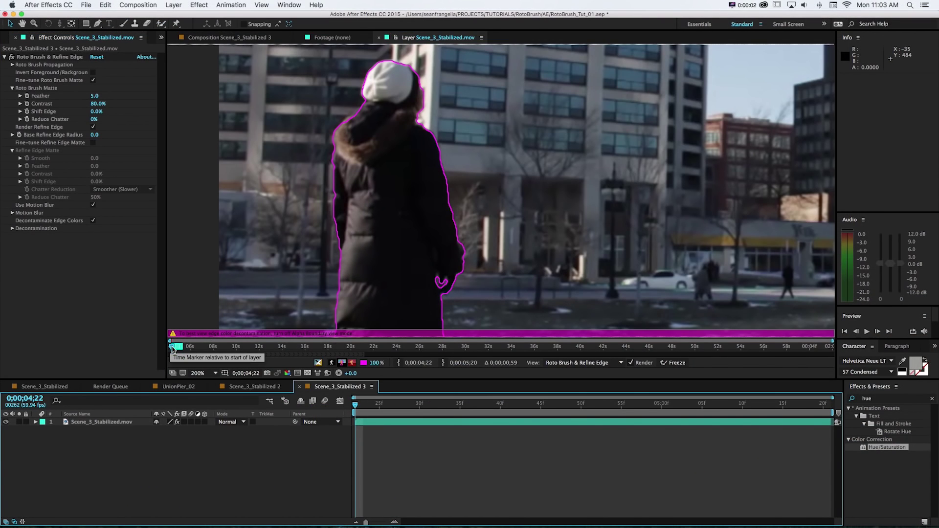
- Propagate the matte a few frames forward, then go back to 0;00;04;32
drag(172, 349, 180, 349)
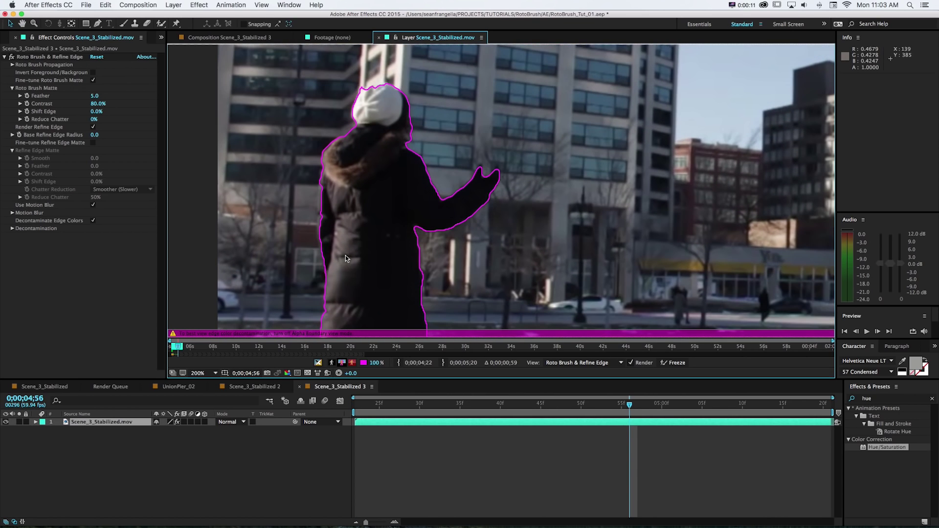
click(360, 386)
drag(177, 349, 174, 349)
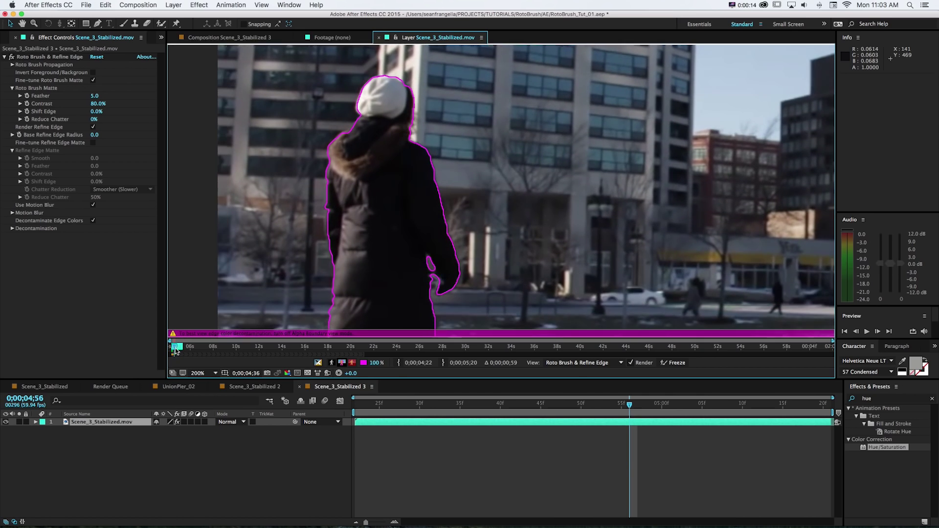
- Check the matte in Alpha, then switch to the red Alpha Overlay
click(333, 362)
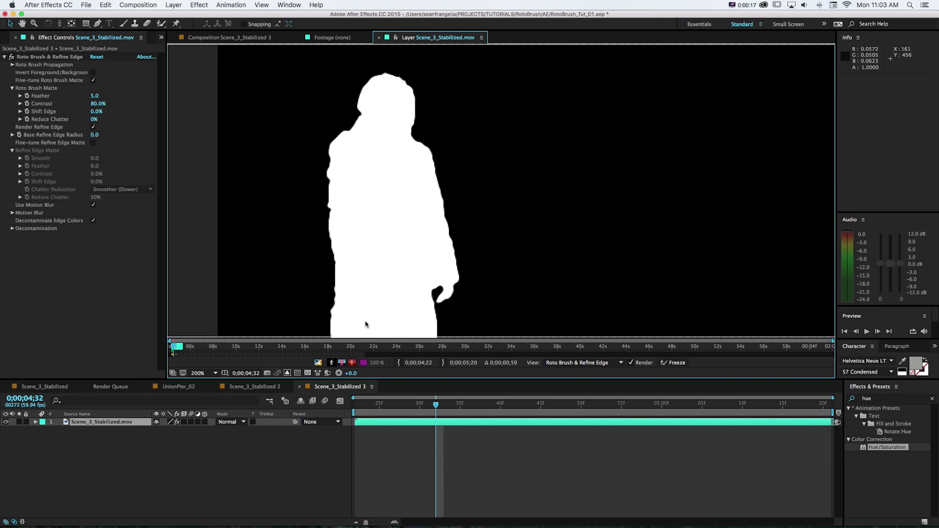
click(343, 363)
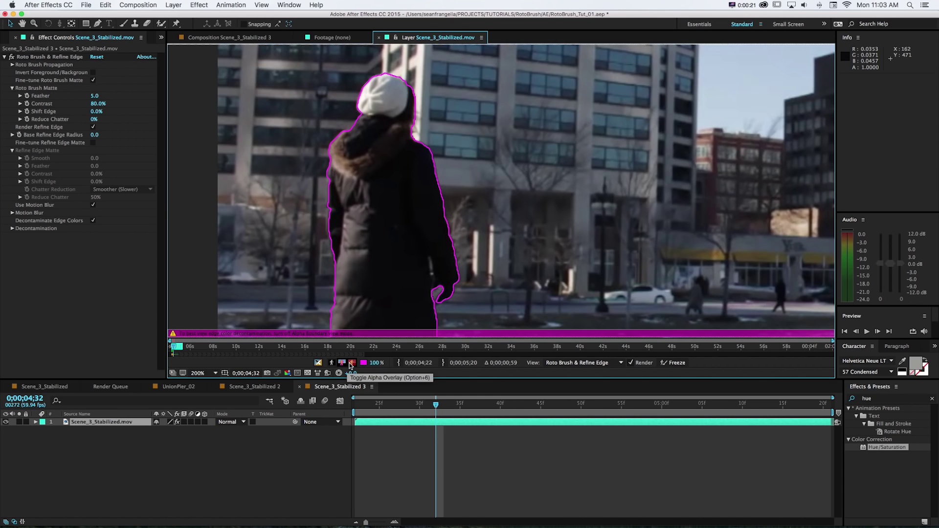
click(352, 363)
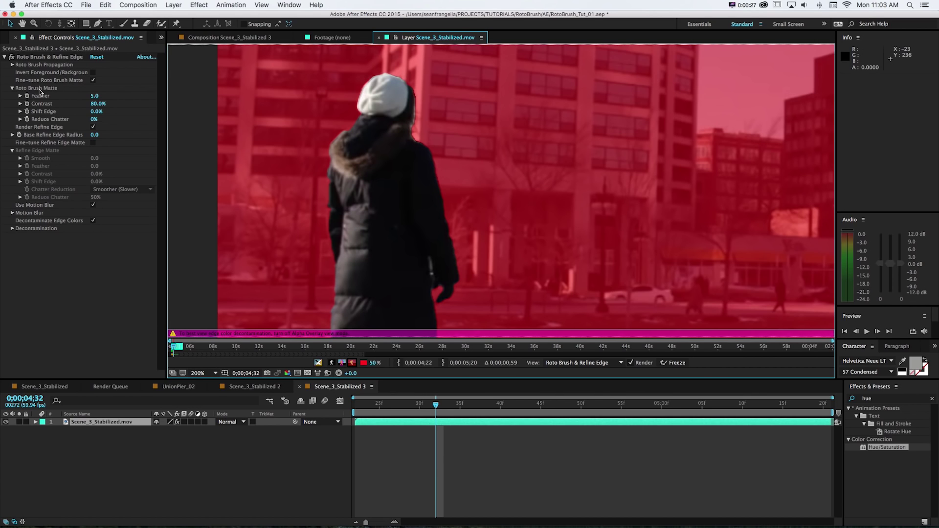
drag(93, 99, 97, 97)
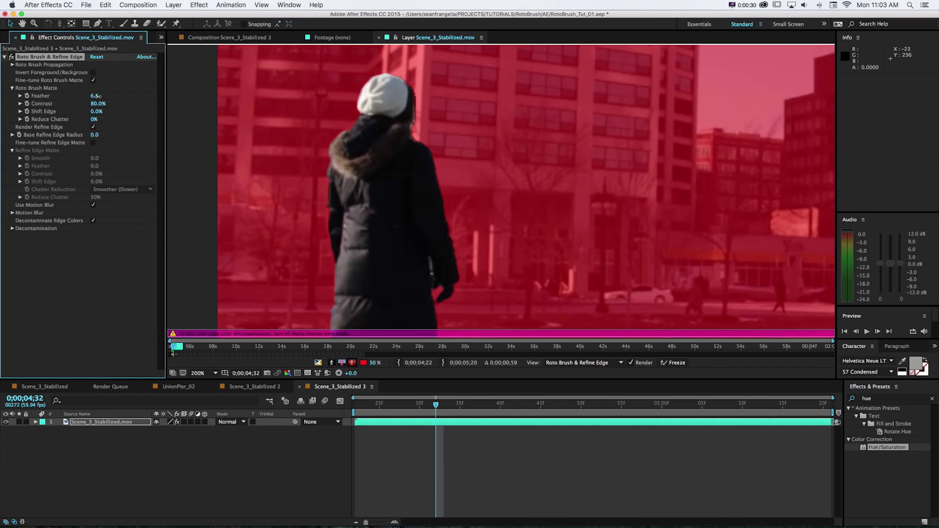
click(332, 363)
click(343, 364)
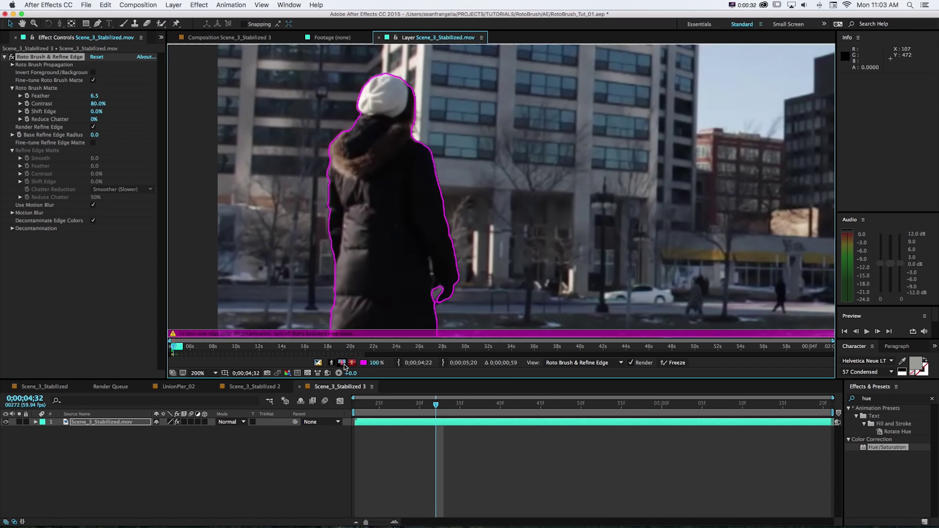
click(332, 363)
click(352, 363)
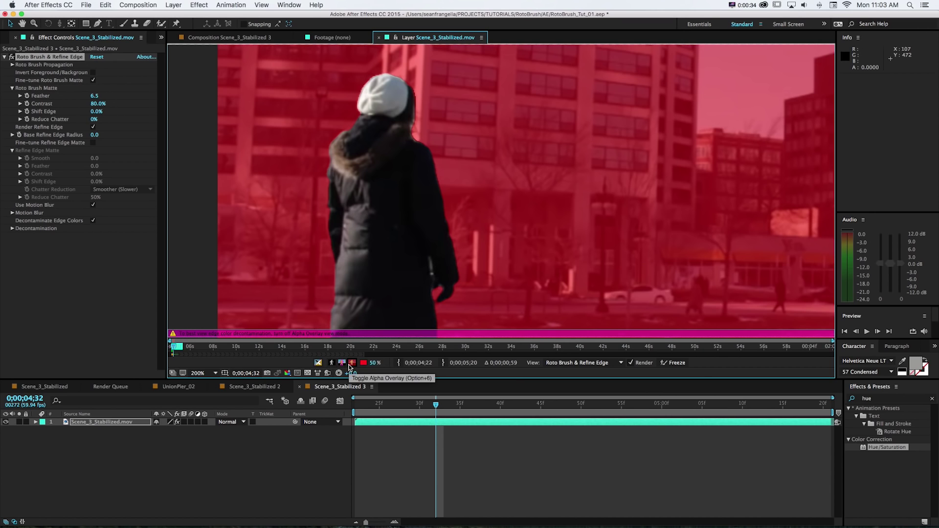
drag(98, 104, 102, 104)
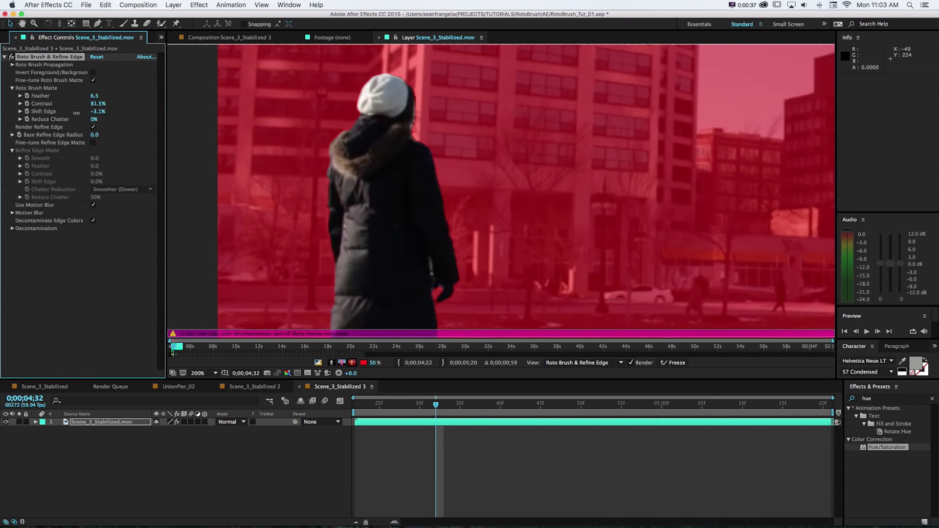
key(super+z)
drag(107, 119, 102, 119)
drag(95, 123, 97, 120)
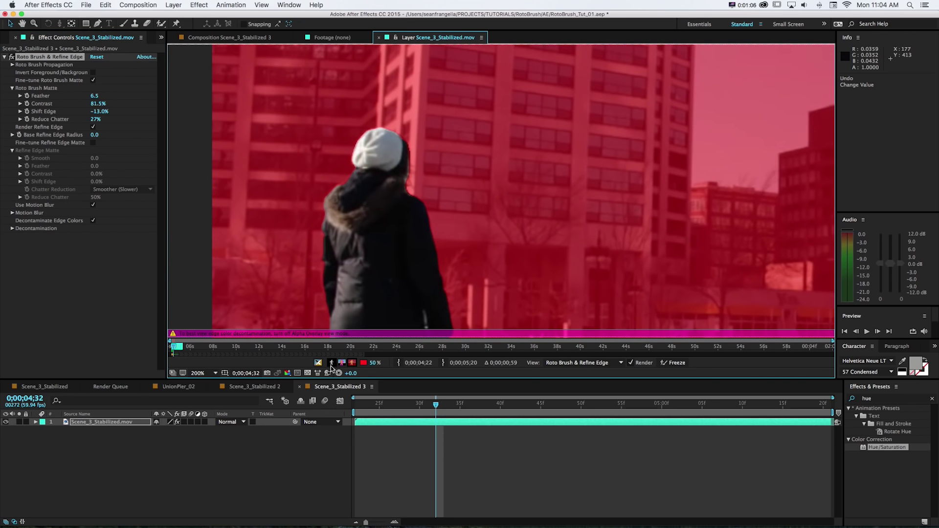
scroll(336, 197, up, 1)
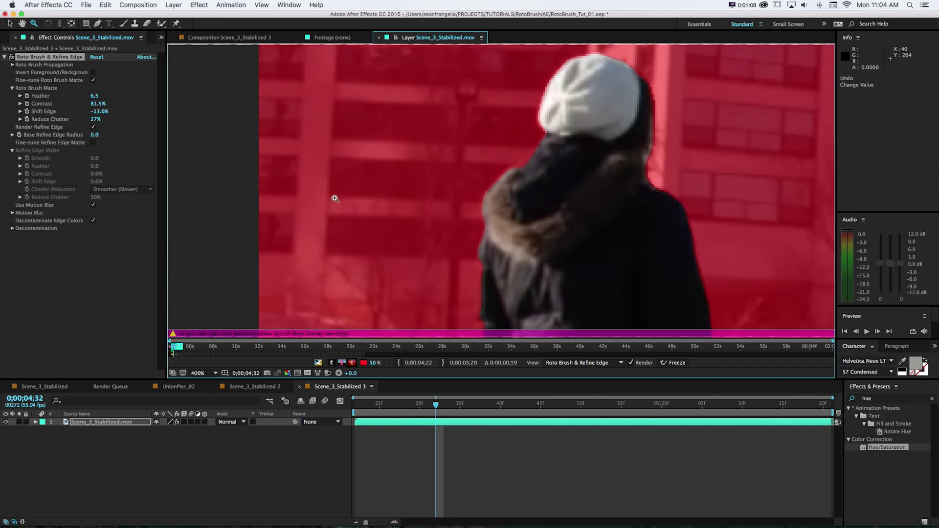
scroll(452, 184, up, 1)
scroll(451, 184, right, 3)
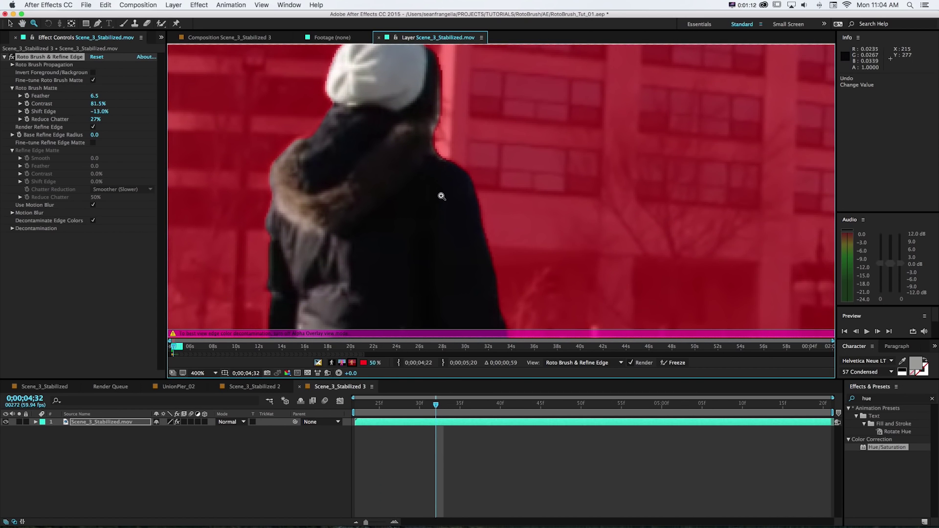
scroll(441, 194, down, 6)
scroll(448, 180, down, 5)
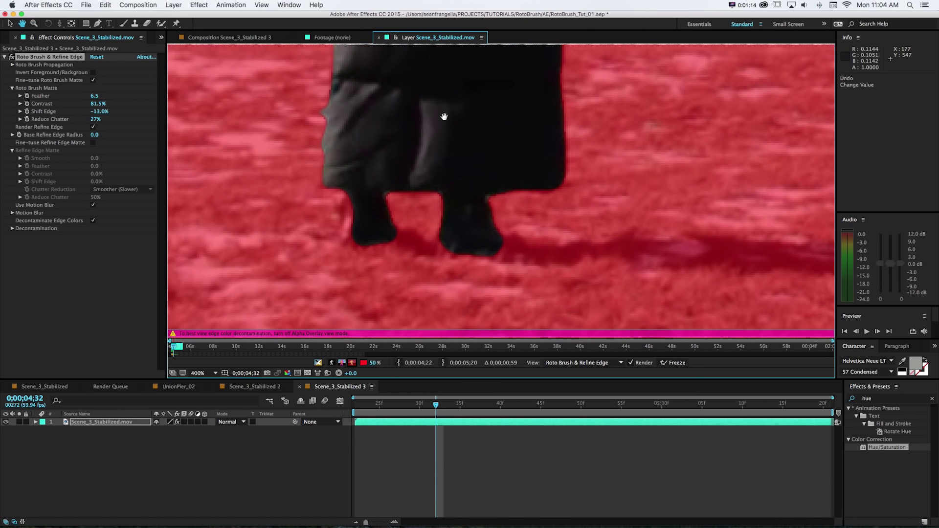
scroll(409, 189, up, 2)
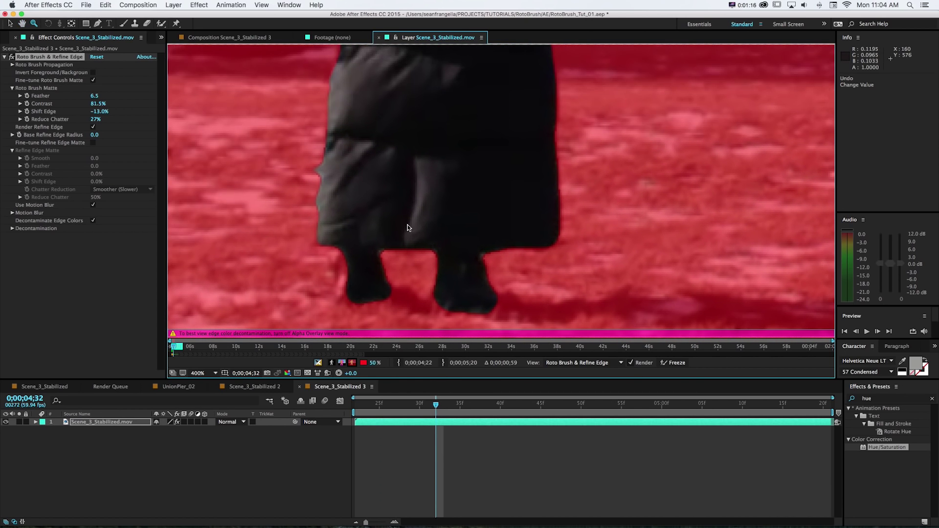
scroll(409, 227, down, 3)
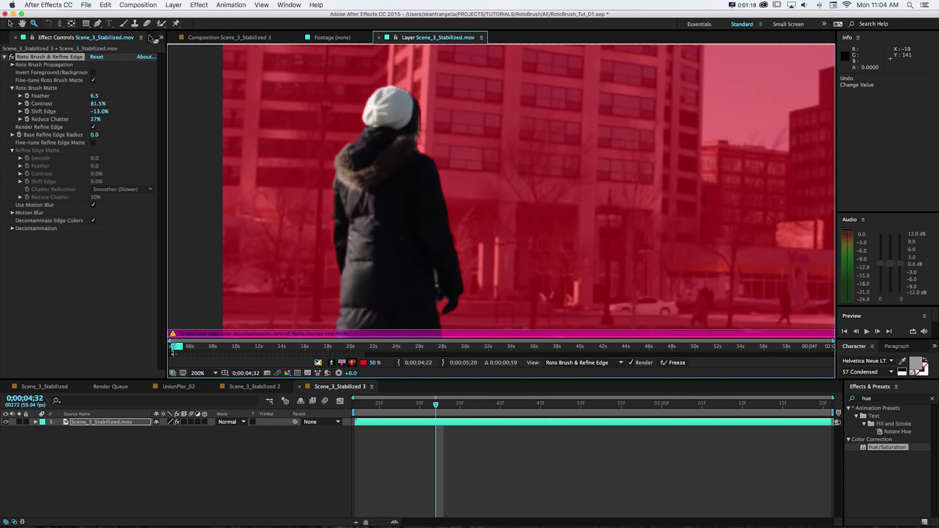
- Use the Refine Edge Tool to soften the matte edge around the woman's hat
click(161, 24)
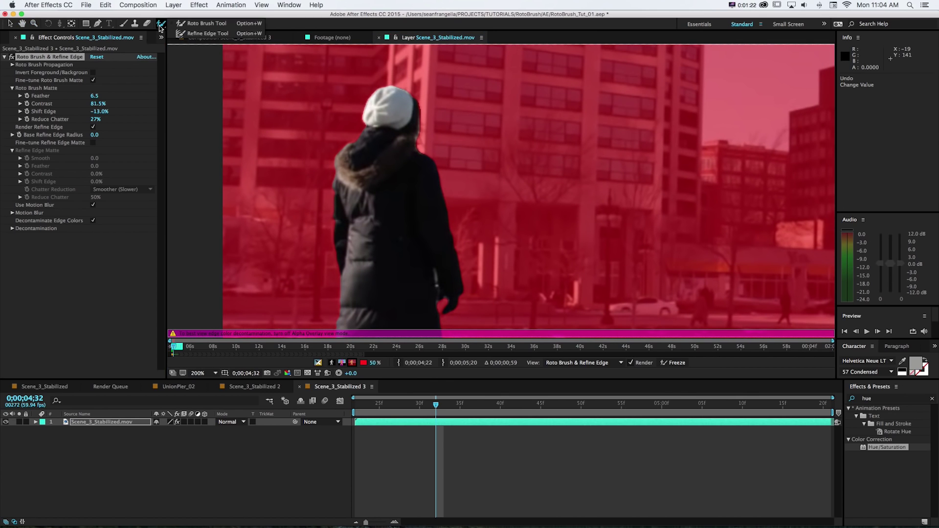
click(191, 36)
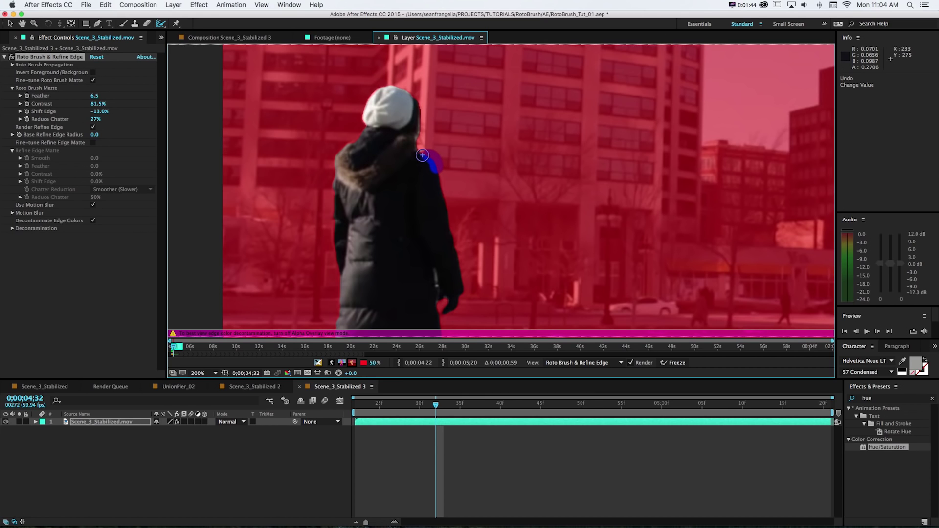
mouse_move(417, 147)
mouse_down()
mouse_move(419, 103)
mouse_move(362, 114)
mouse_move(359, 139)
mouse_move(336, 170)
mouse_move(334, 241)
mouse_up()
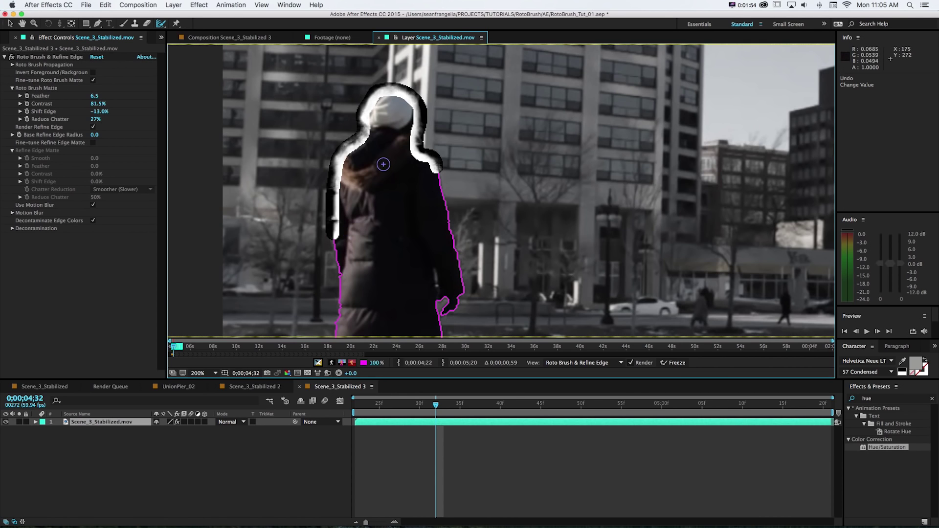
scroll(383, 164, up, 2)
mouse_move(359, 54)
mouse_down()
mouse_move(359, 155)
mouse_move(339, 46)
mouse_up()
- Refine the matte edges down the coat's right and left sides, then step forward two frames
drag(398, 137, 436, 307)
mouse_move(321, 216)
mouse_down()
mouse_move(351, 271)
mouse_move(350, 73)
mouse_move(421, 163)
mouse_move(442, 277)
mouse_move(388, 277)
mouse_move(411, 313)
mouse_move(392, 73)
mouse_move(398, 303)
mouse_move(431, 106)
mouse_move(430, 156)
mouse_move(352, 166)
mouse_move(366, 211)
mouse_move(317, 215)
mouse_move(307, 161)
mouse_move(250, 211)
mouse_move(203, 142)
mouse_move(184, 69)
mouse_move(258, 347)
mouse_up()
drag(223, 303, 252, 86)
drag(250, 282, 227, 141)
scroll(326, 164, down, 2)
key(Page_Down)
key(Page_Down)
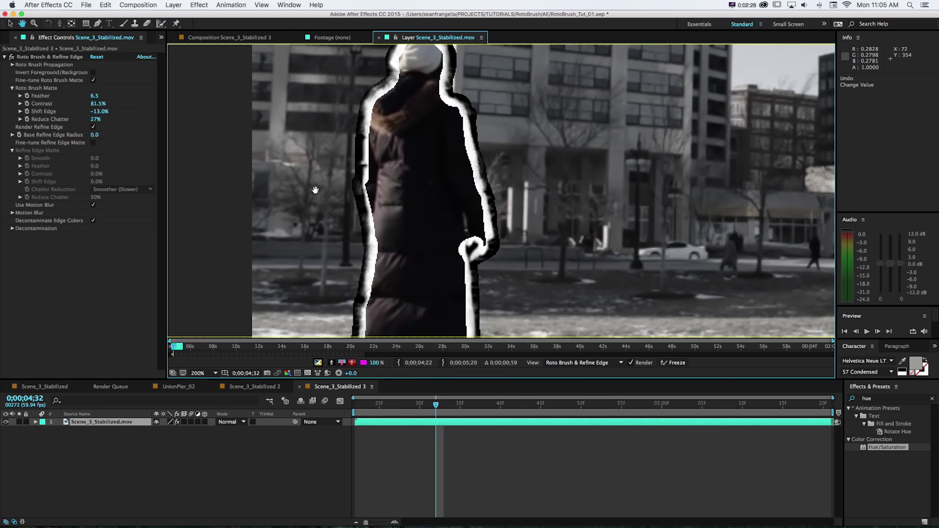
key(Page_Down)
key(Page_Down)
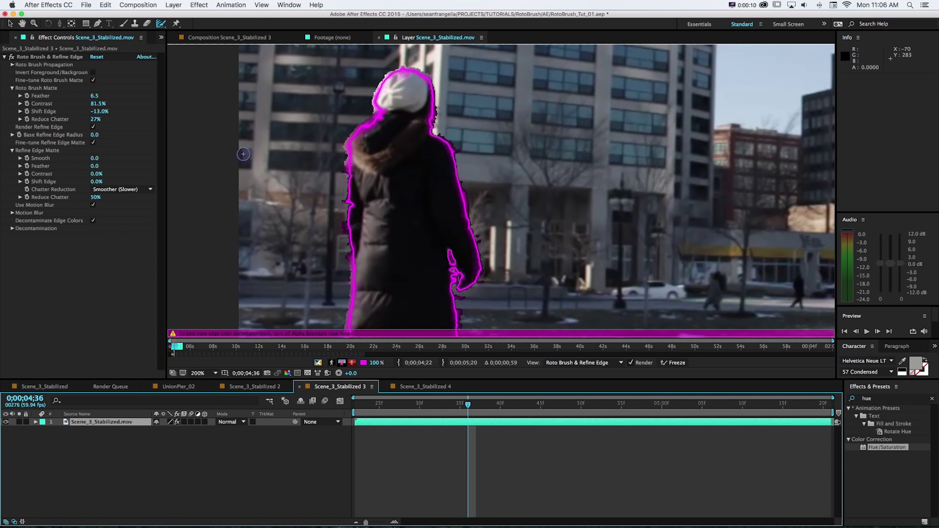
- Extend the matte along the figure's left edge and view it as white-on-black alpha
drag(341, 144, 349, 259)
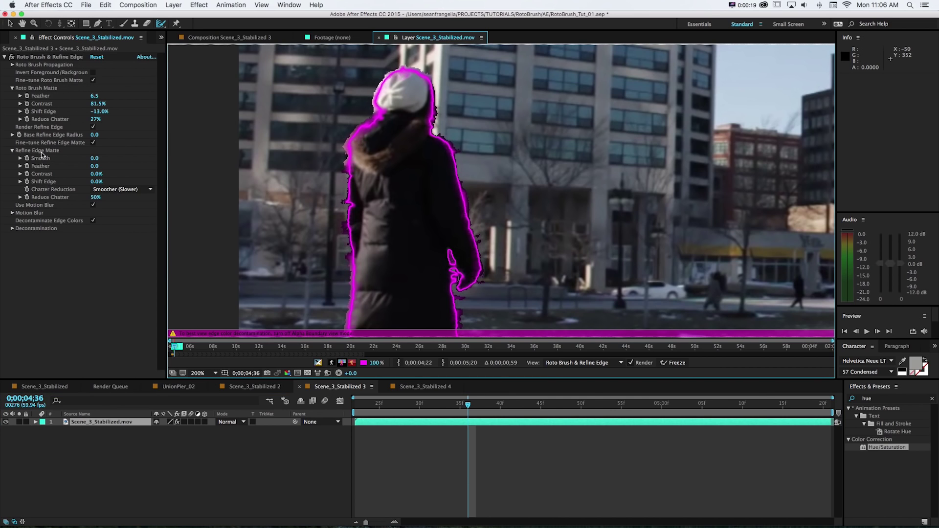
click(331, 363)
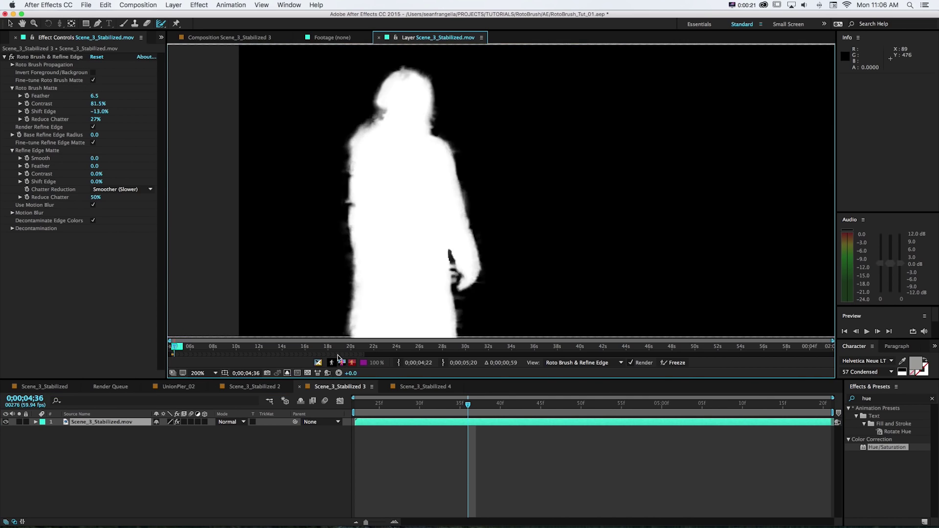
key(space)
drag(390, 139, 388, 156)
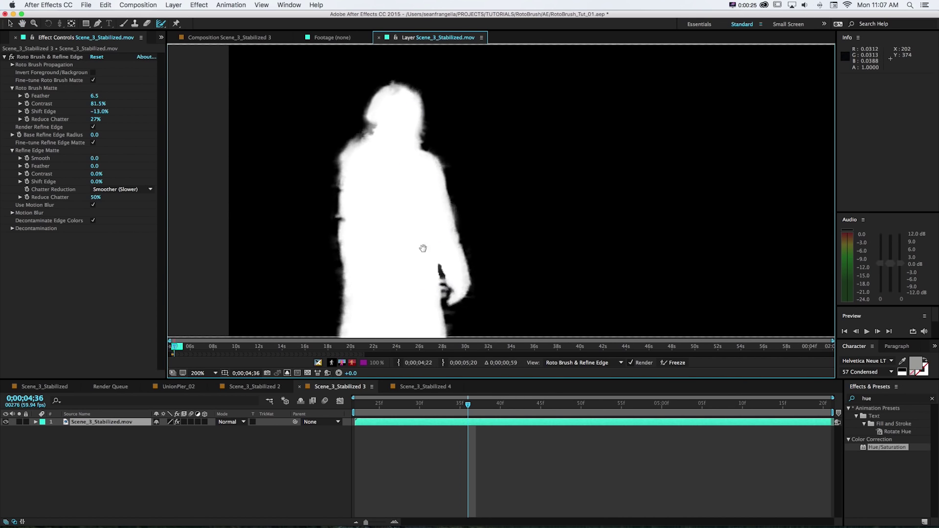
- Set Refine Edge Matte Smooth and Feather to 2.9 and Contrast to 24.0%
drag(419, 251, 434, 240)
drag(96, 158, 108, 174)
click(108, 169)
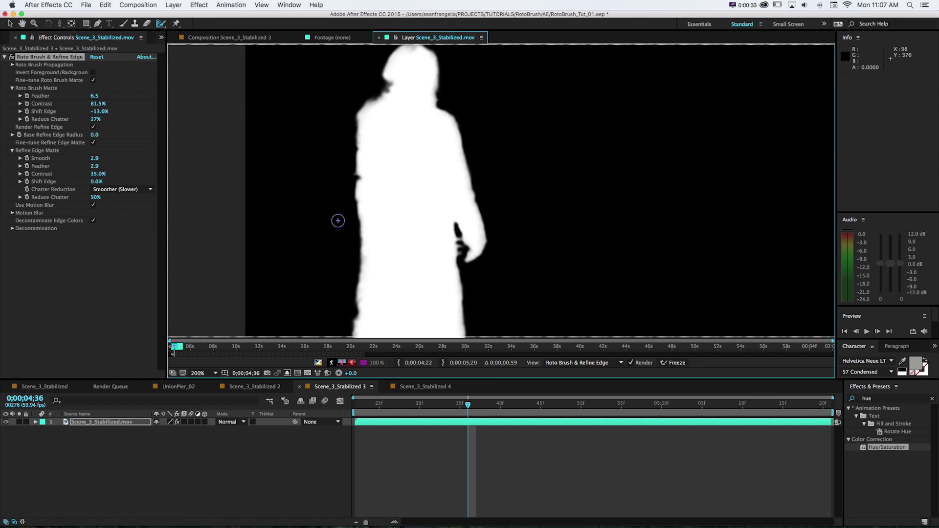
drag(394, 241, 405, 153)
drag(98, 174, 92, 183)
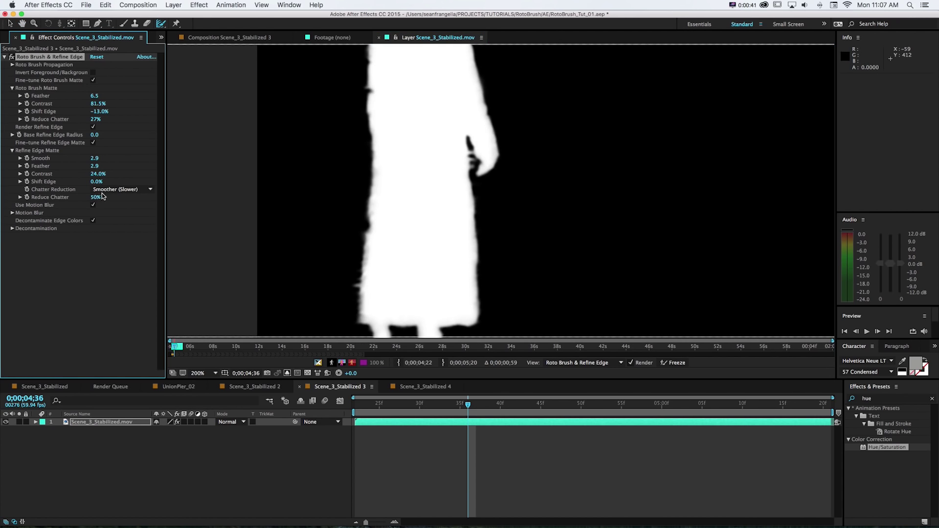
- Set the Refine Edge chatter reduction to More Detailed
click(107, 190)
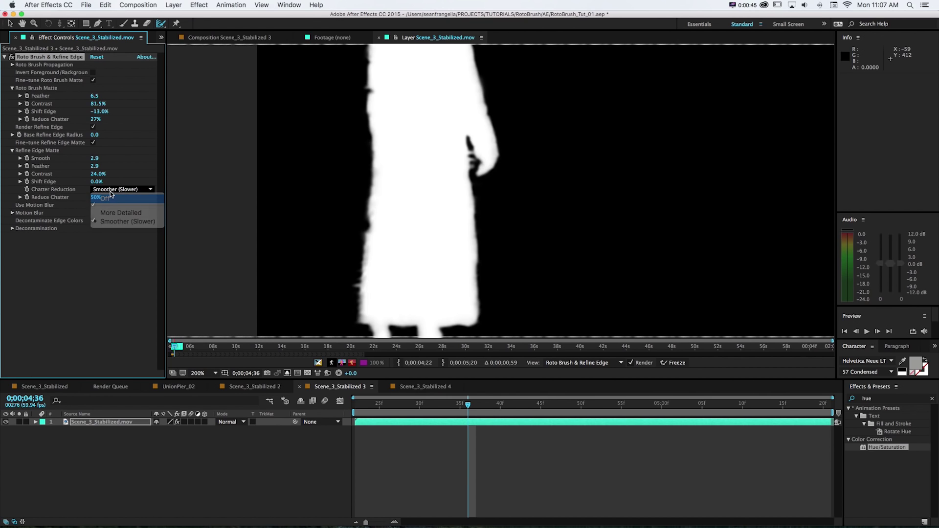
click(112, 195)
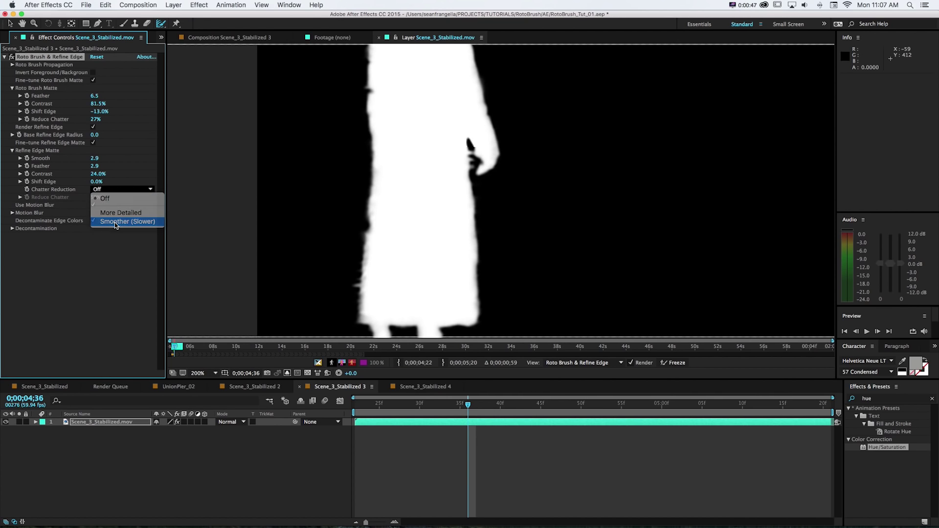
click(116, 225)
click(123, 190)
click(120, 214)
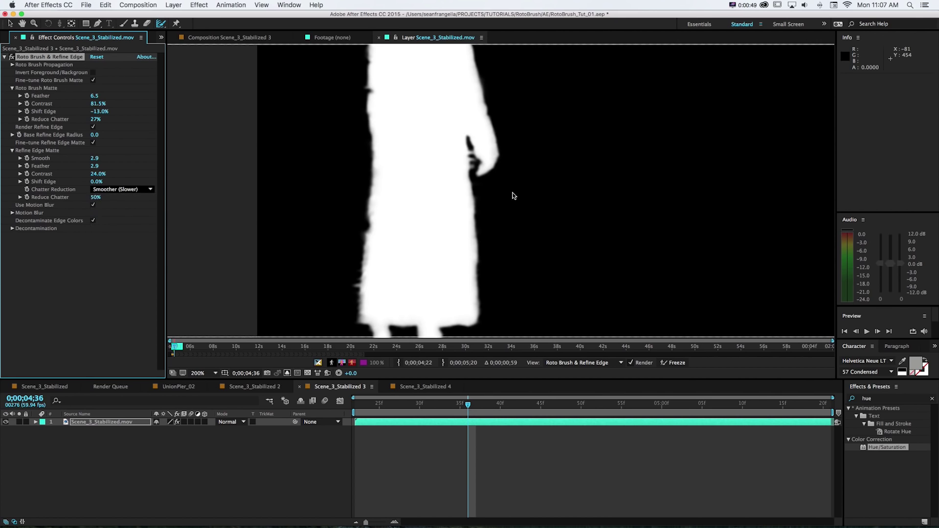
drag(383, 162, 380, 188)
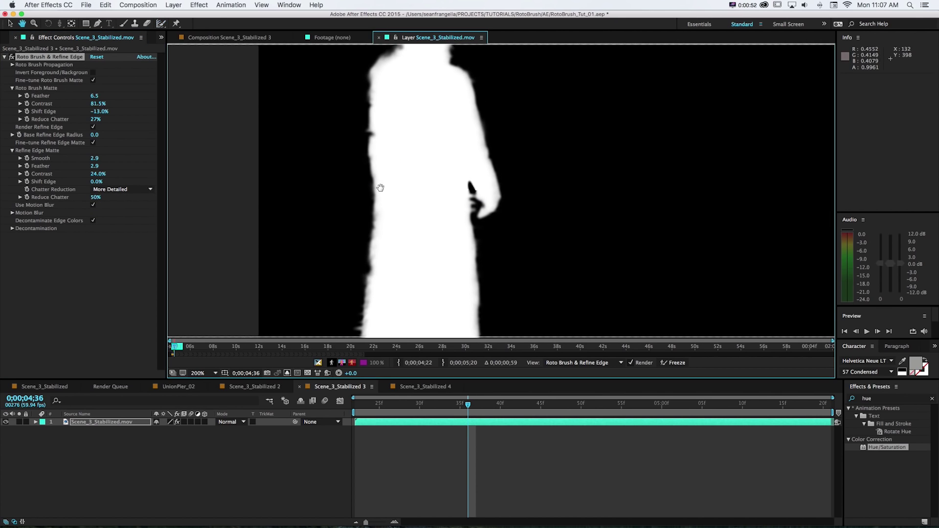
- Reveal the Motion Blur and Decontamination settings and return the viewer to the footage with matte outline
click(12, 213)
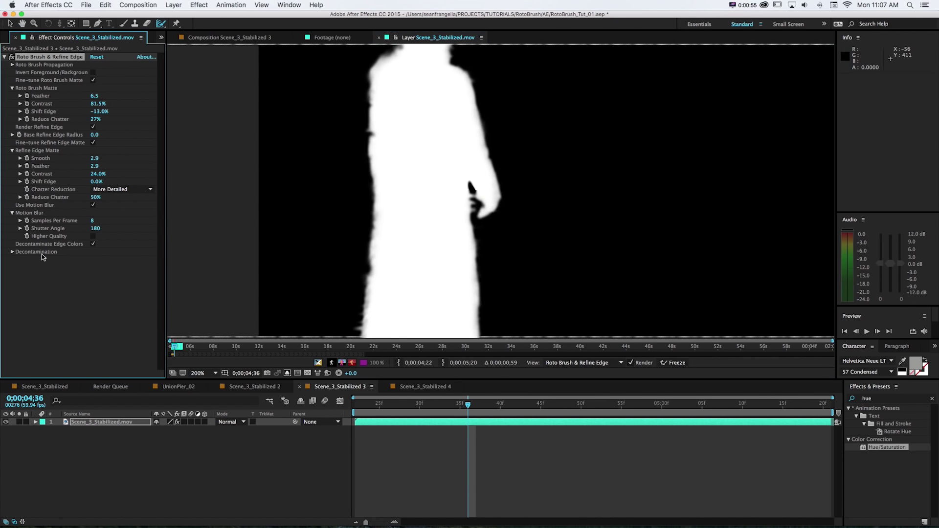
click(8, 256)
click(10, 252)
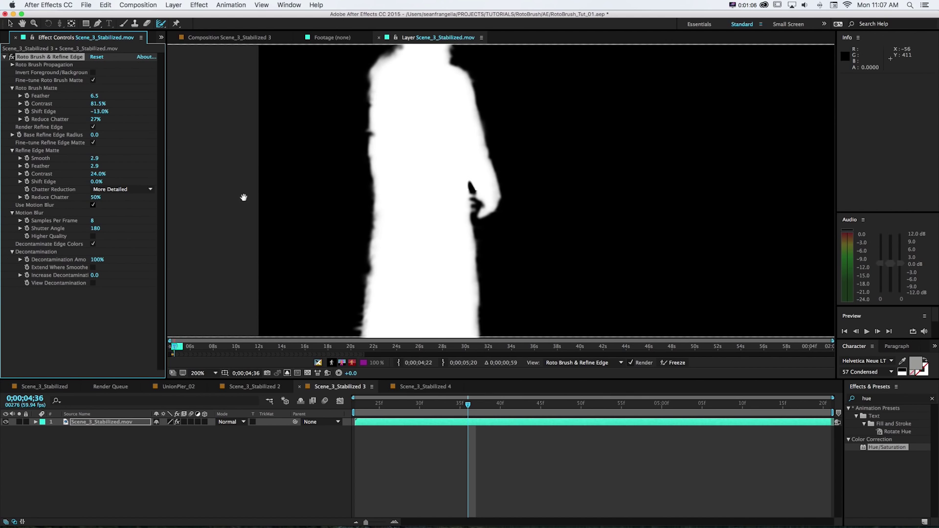
drag(243, 197, 347, 365)
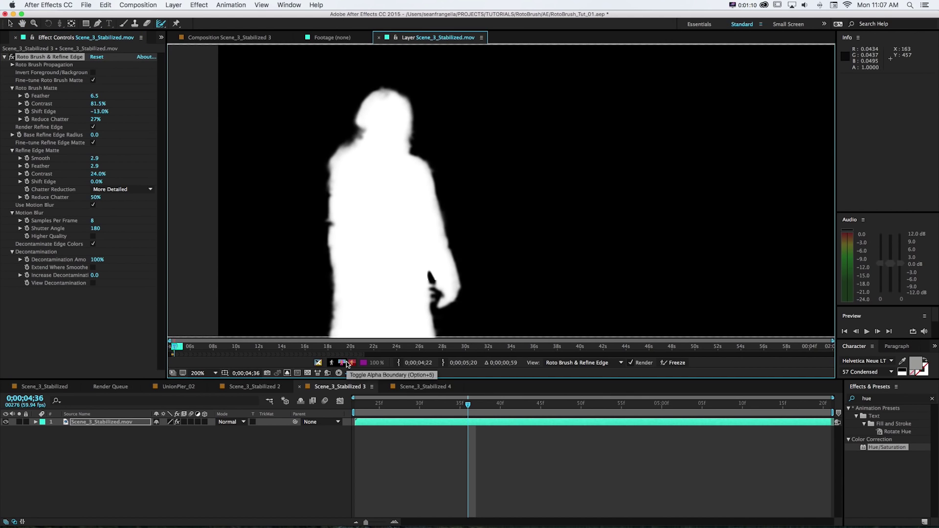
click(341, 363)
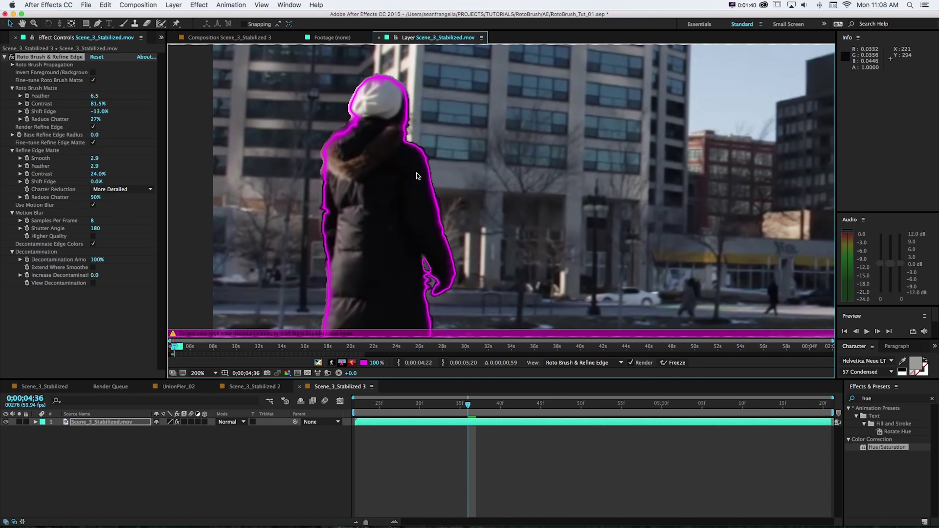
- Freeze the roto matte across all frames and add the head and shoulder with the Roto Brush
click(675, 365)
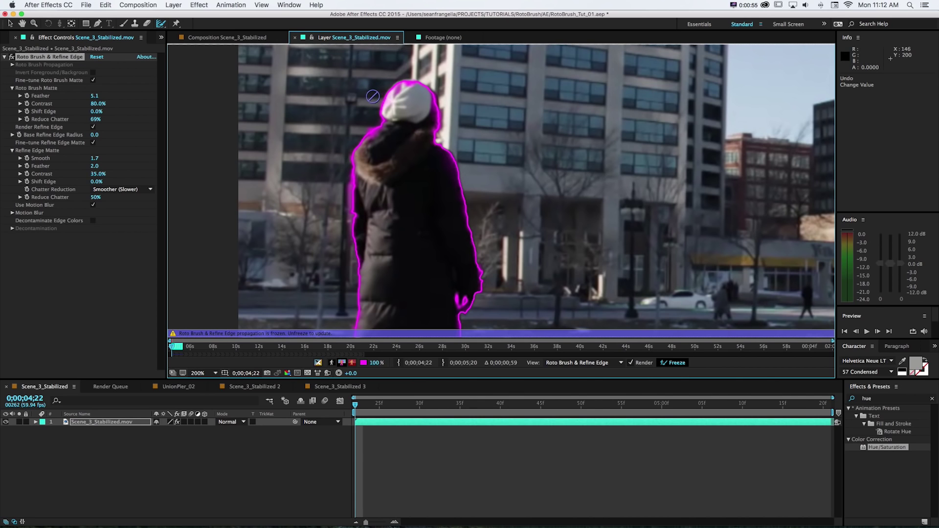
drag(399, 92, 363, 141)
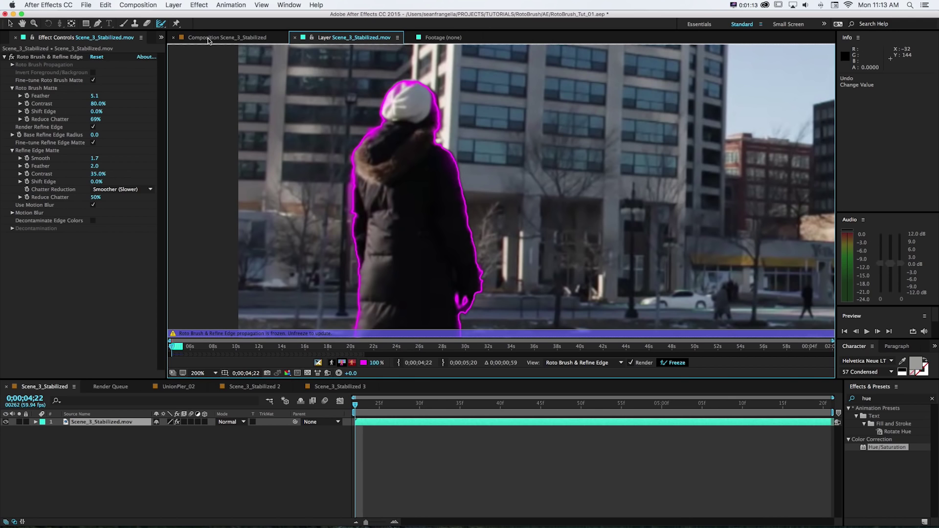
- View the cut-out woman in the composition, step forward a frame, and raise edge Contrast to 51.0%
click(208, 38)
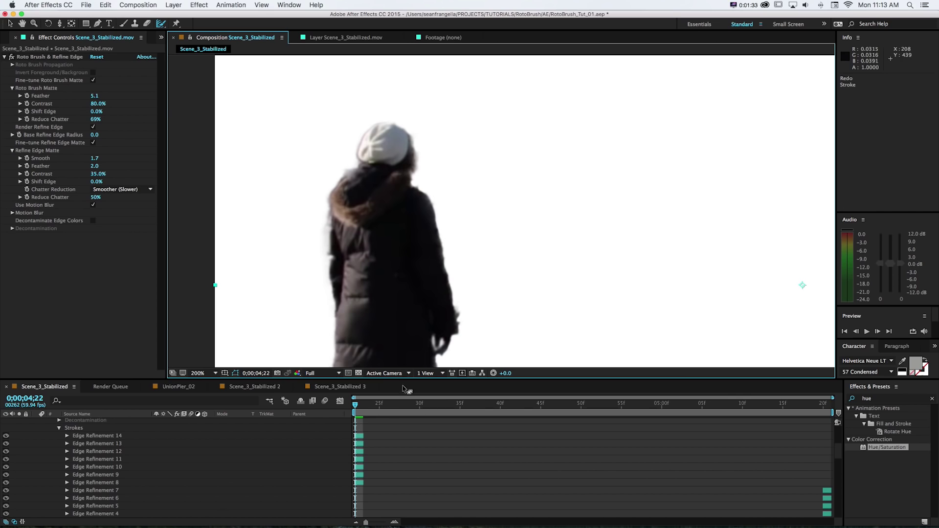
scroll(423, 431, up, 5)
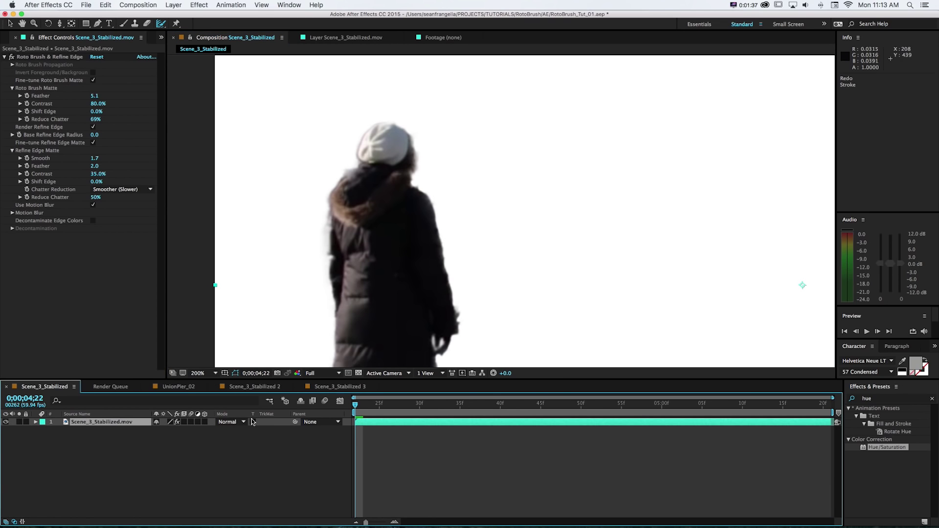
key(Page_Down)
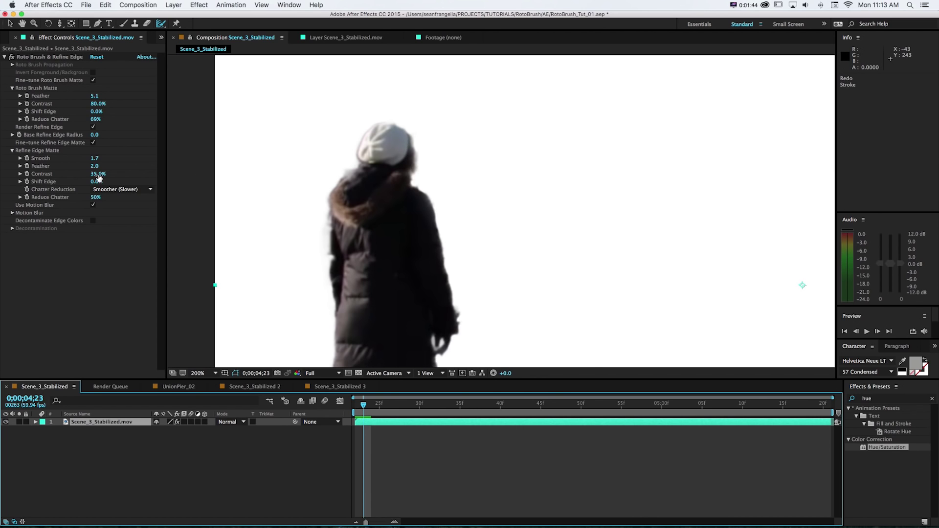
mouse_move(99, 176)
mouse_down()
mouse_move(120, 180)
mouse_move(96, 184)
mouse_up()
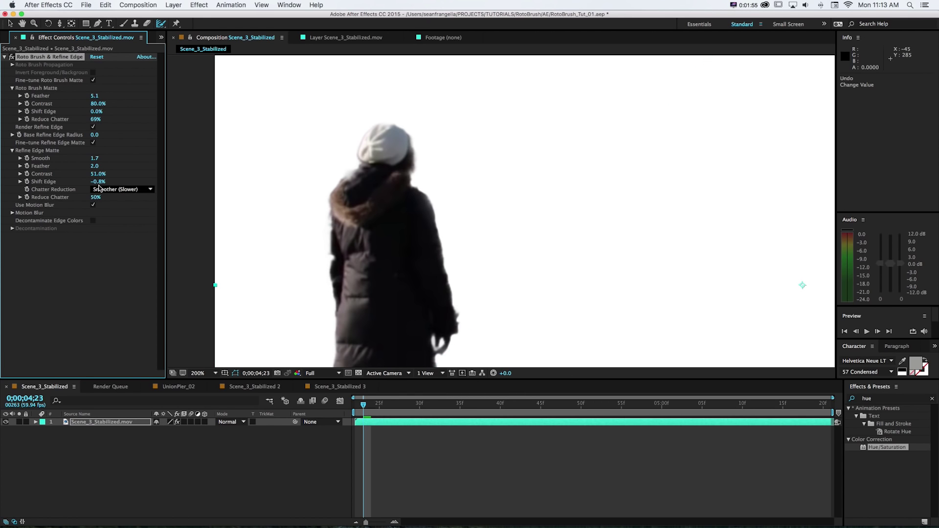
scroll(339, 248, down, 3)
scroll(340, 248, up, 2)
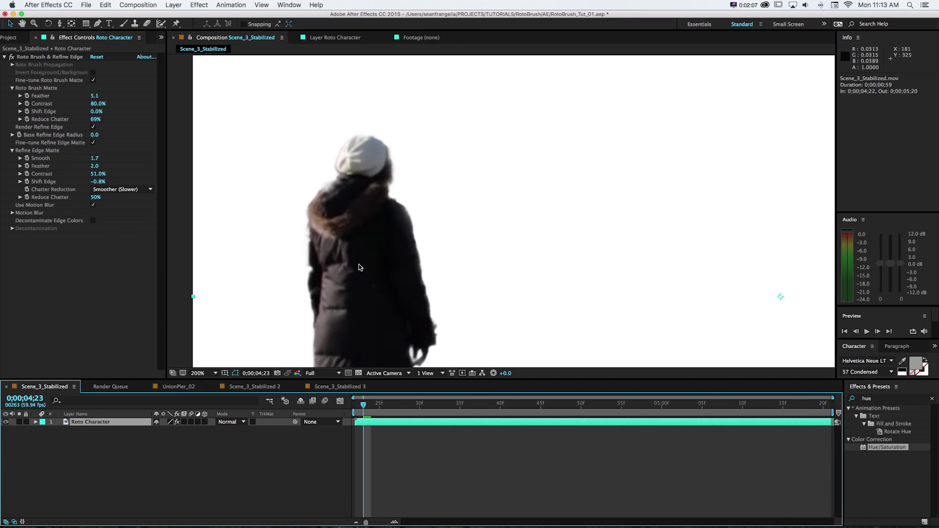
- Duplicate the footage layer and turn off the Roto Brush effect on the lower copy
click(89, 438)
click(87, 423)
click(80, 414)
key(super+d)
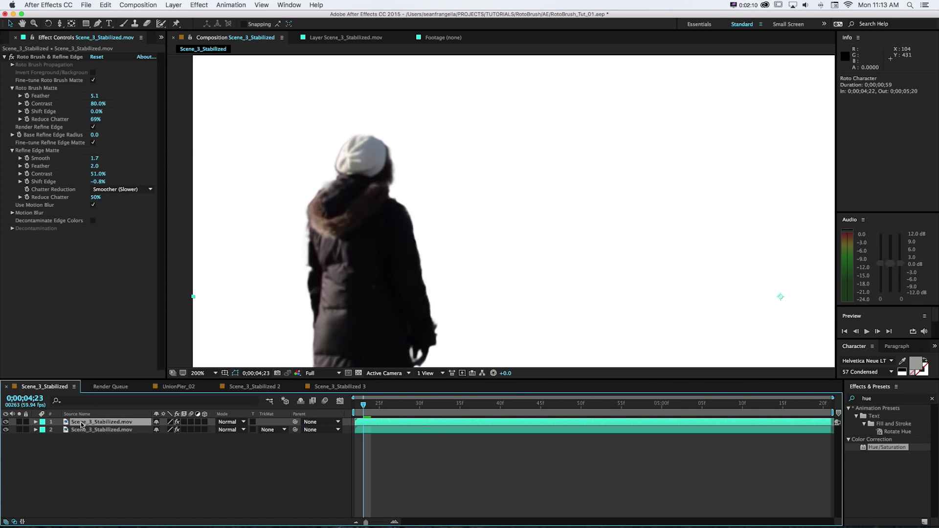
click(83, 430)
click(12, 57)
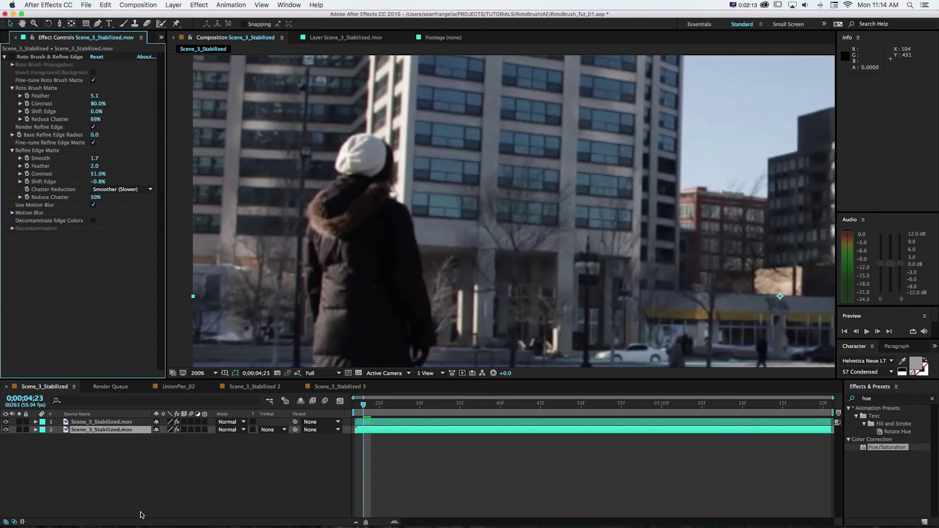
- Name the lower copy 'Background' and toggle layer visibility to check the matte, ending with both visible
click(5, 422)
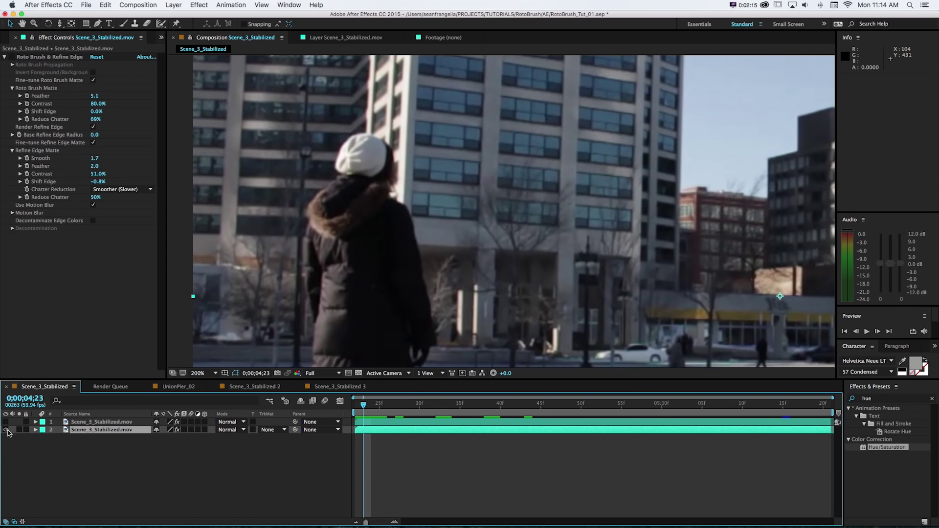
key(comma)
key(Return)
text(Bac)
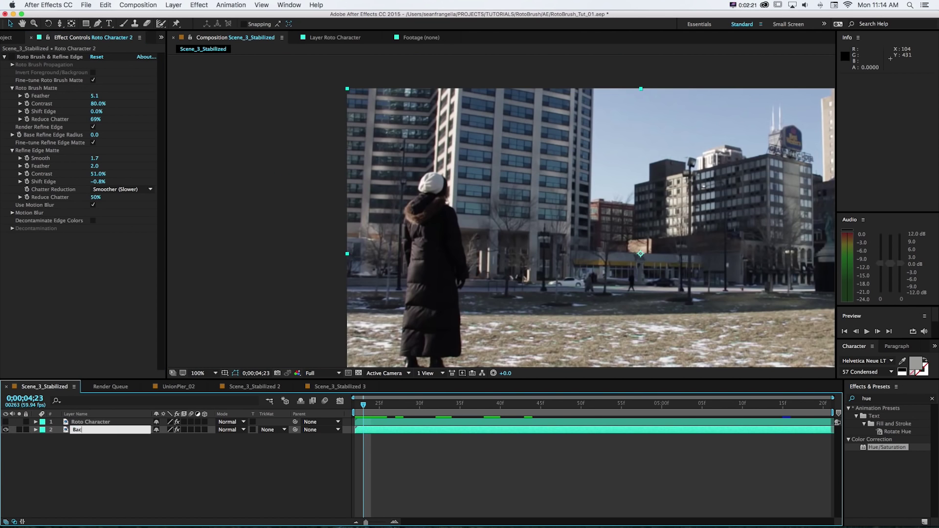
text(kground)
key(Return)
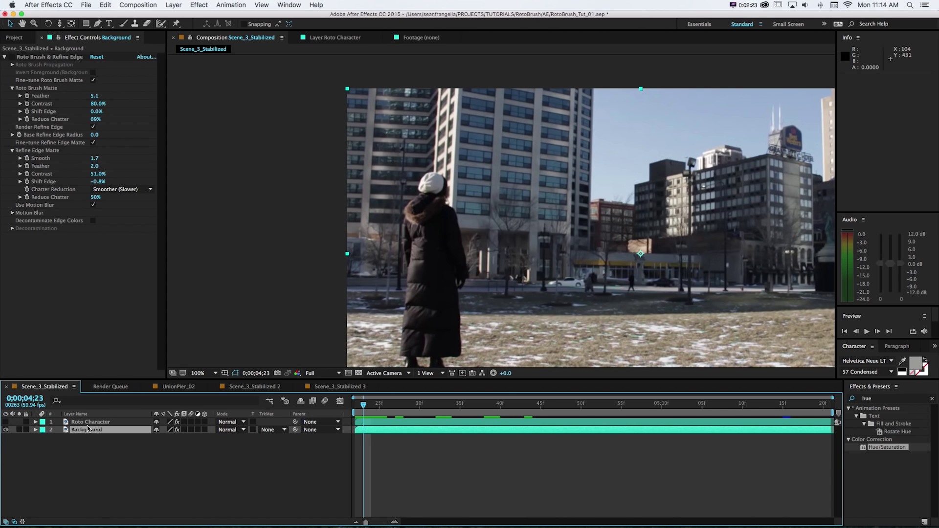
click(5, 430)
click(5, 422)
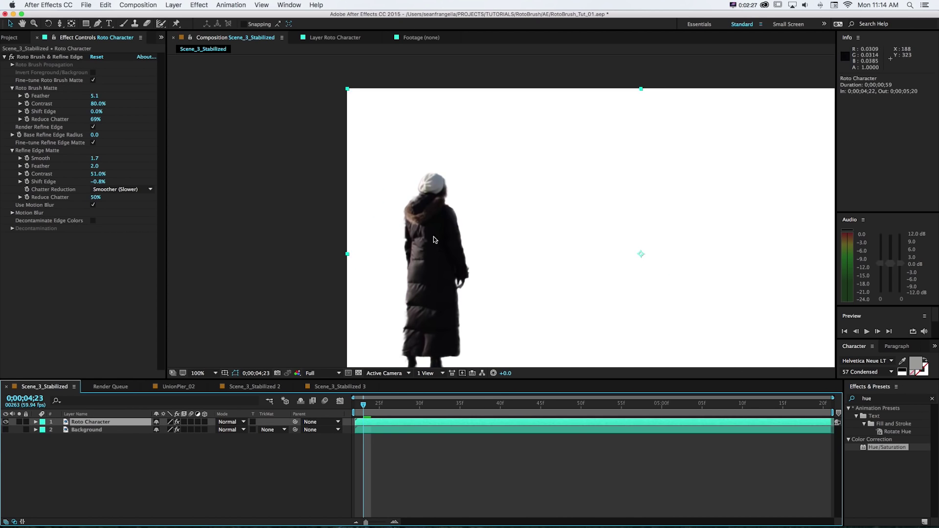
click(6, 430)
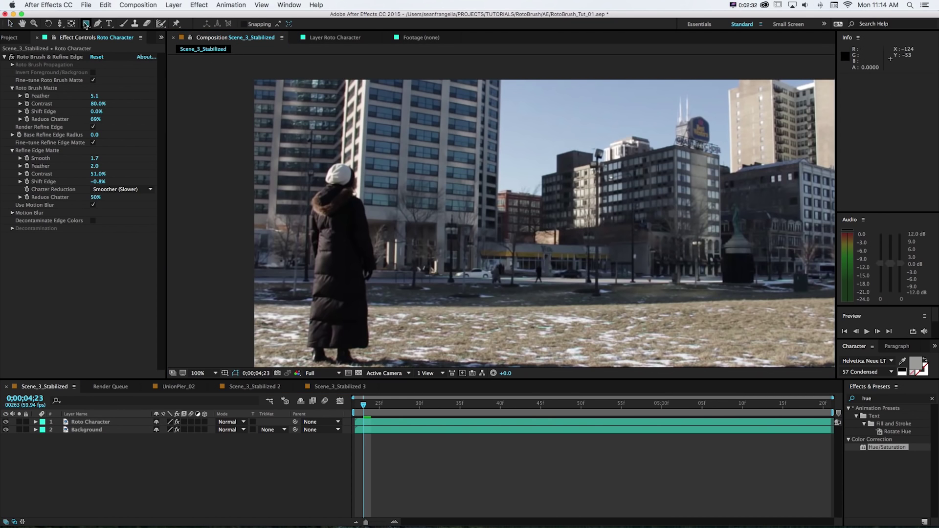
click(85, 24)
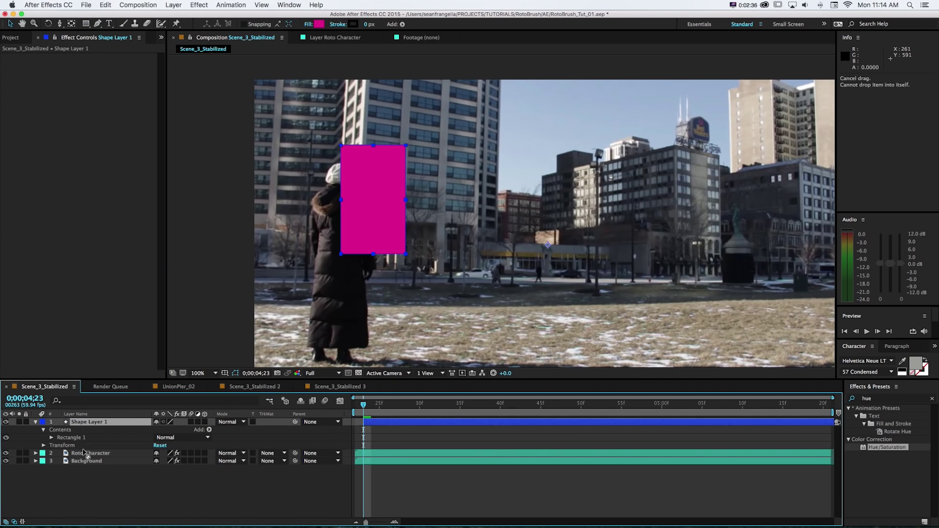
drag(84, 452, 85, 419)
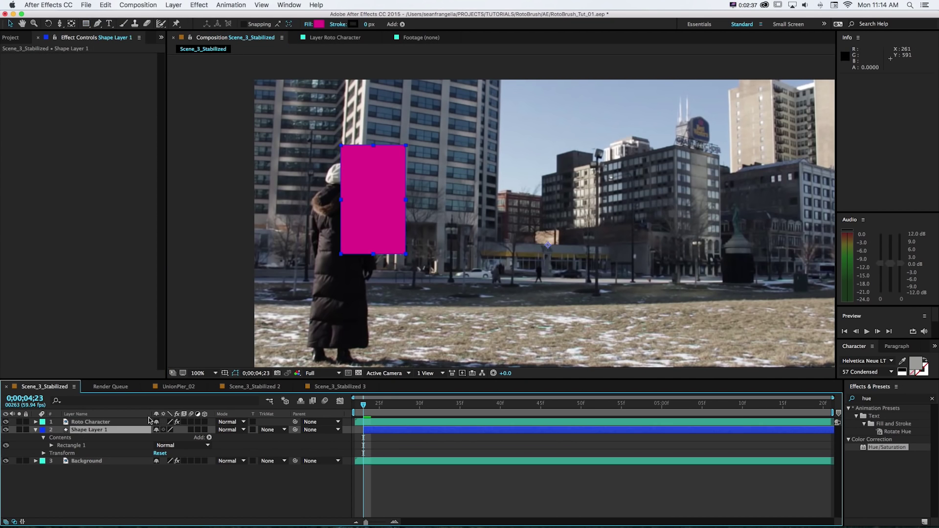
mouse_move(384, 192)
mouse_down()
mouse_move(382, 203)
mouse_move(362, 200)
mouse_move(388, 205)
mouse_up()
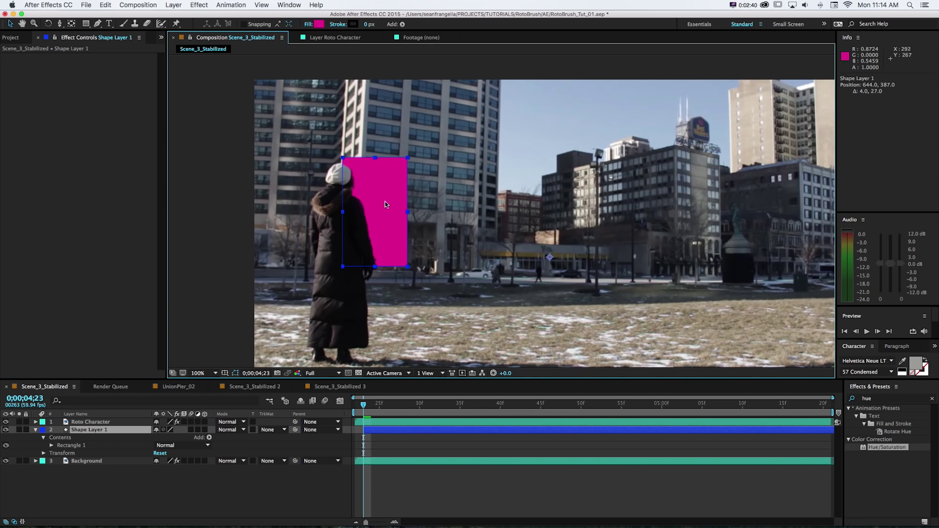
key(period)
drag(494, 209, 448, 195)
key(comma)
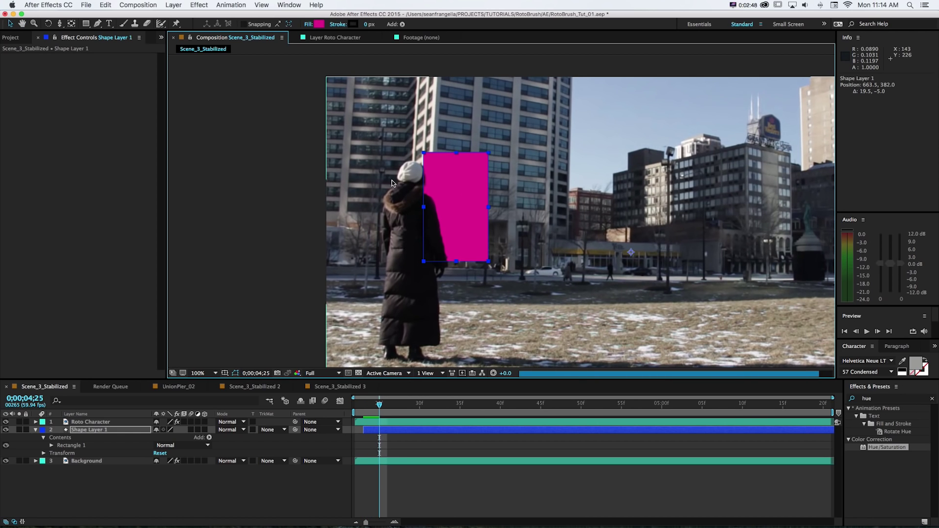
key(Delete)
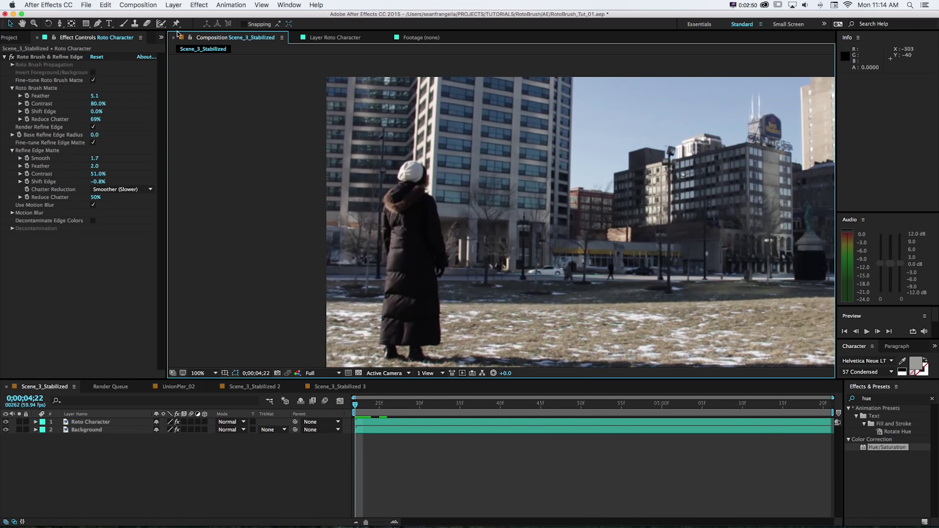
text(Floor)
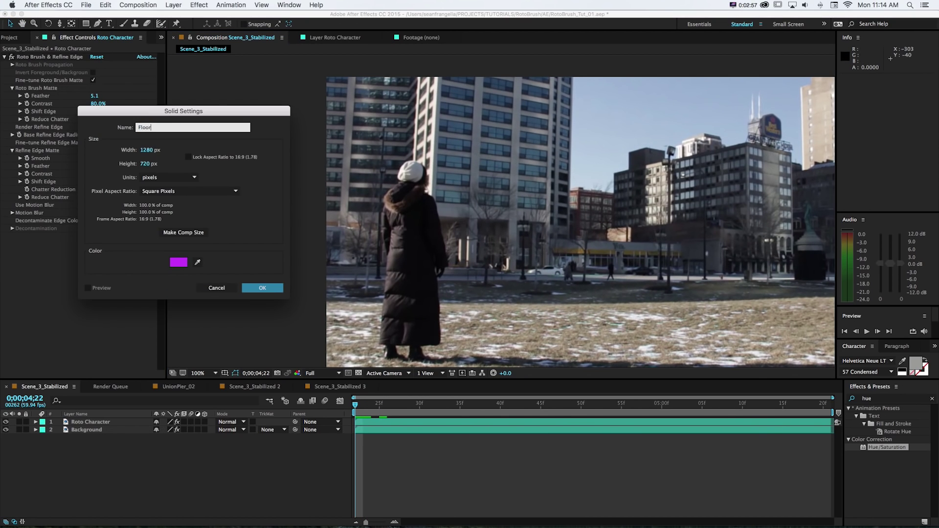
- Create the Floor solid and apply the Grid effect to it
key(Return)
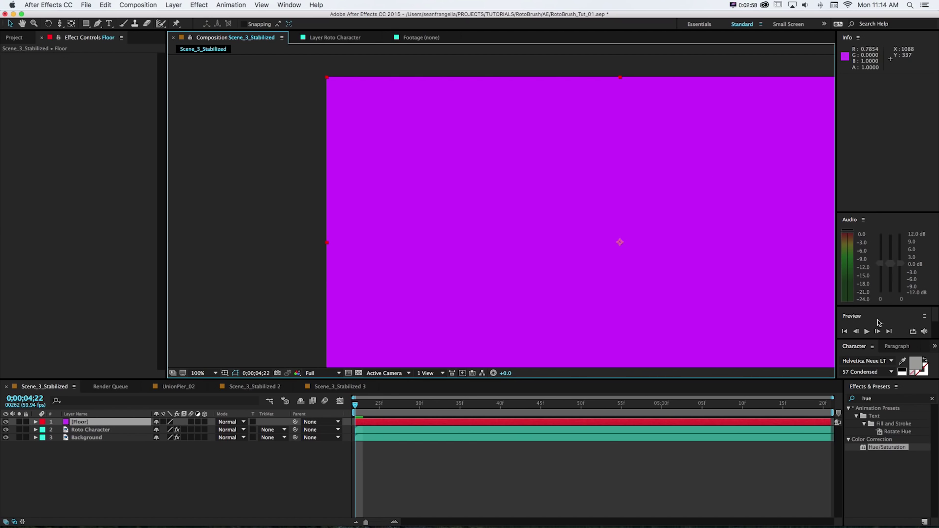
double_click(880, 399)
text(grid)
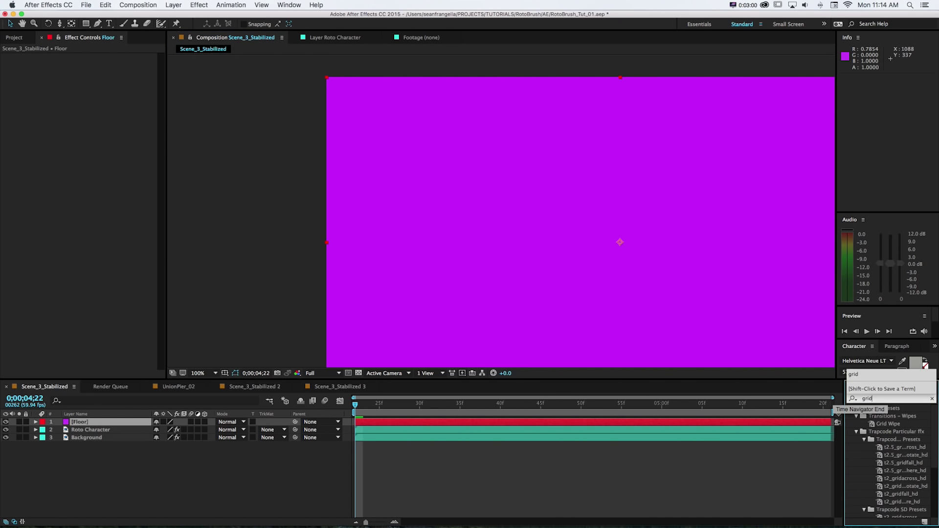
scroll(865, 439, down, 5)
drag(873, 483, 103, 424)
- Make Floor a 3D layer with Orientation X 279° and lower the grid onto the ground
click(204, 421)
key(r)
drag(164, 437, 170, 439)
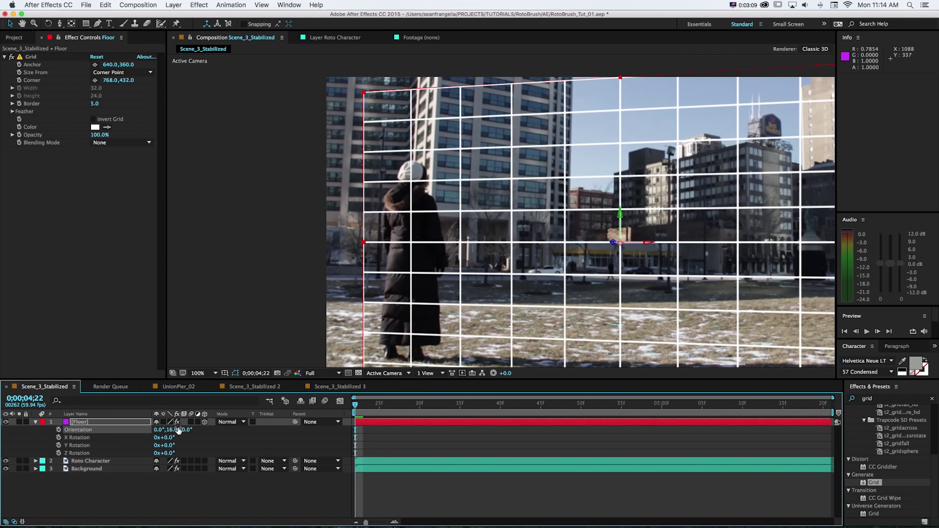
key(ctrl+z)
click(159, 430)
text(279)
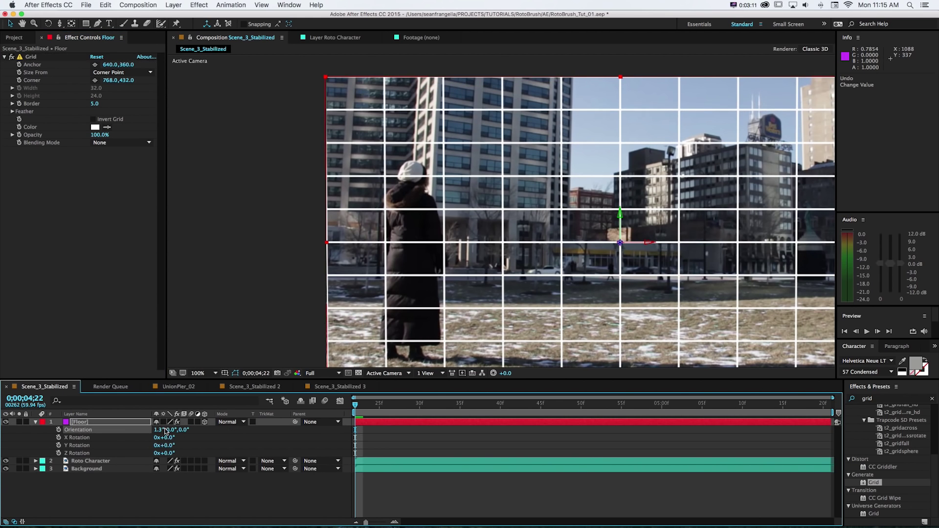
key(Return)
drag(620, 215, 620, 311)
click(158, 438)
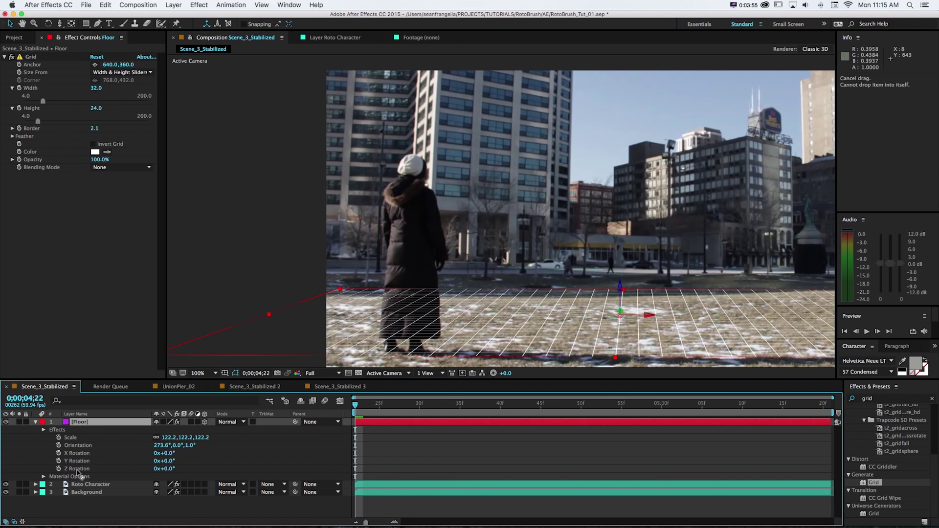
- Place Floor between Roto Character and Background and push the grid further back on the ground
drag(78, 473, 81, 489)
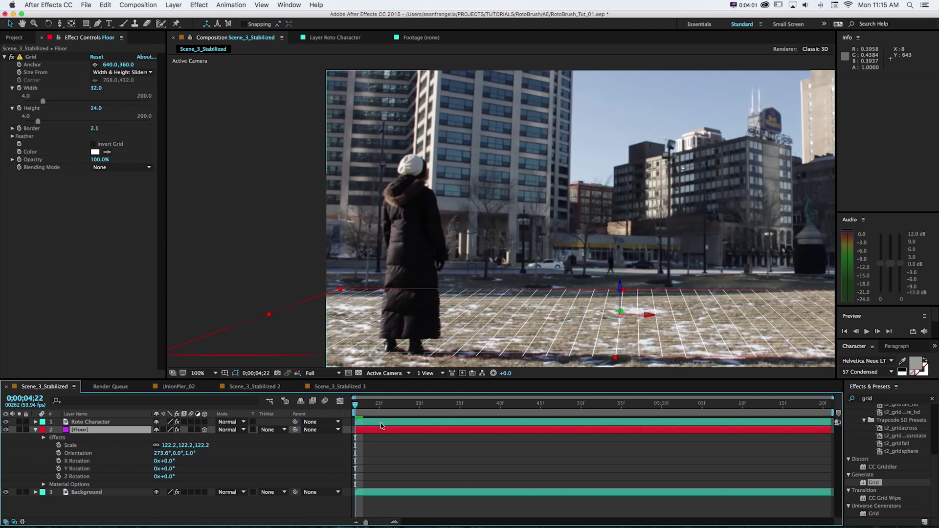
key(super+a)
key(u)
click(328, 324)
mouse_move(329, 325)
mouse_down()
mouse_move(337, 308)
mouse_move(343, 337)
mouse_move(361, 271)
mouse_move(362, 294)
mouse_move(387, 323)
mouse_up()
- Select the Roto Character and Floor layers in turn, then switch to the UnionPier_02 composition
click(403, 320)
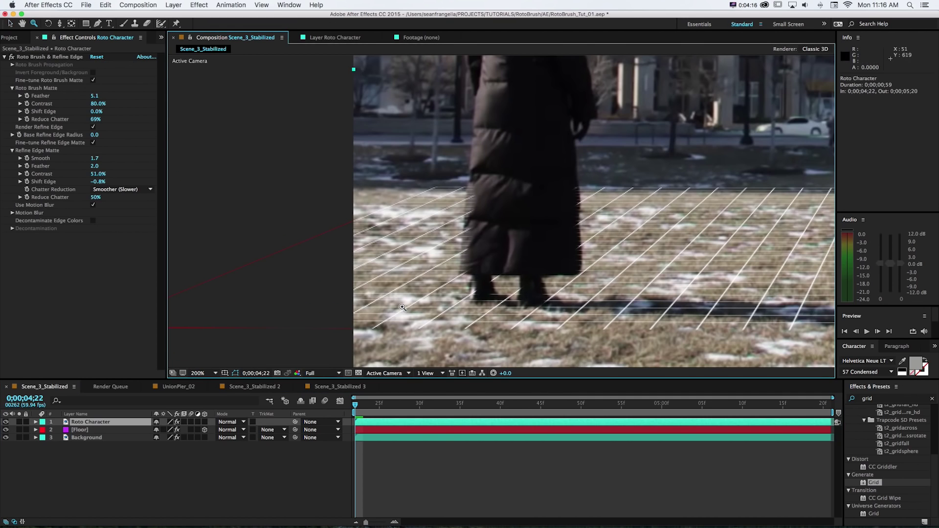
scroll(403, 320, up, 2)
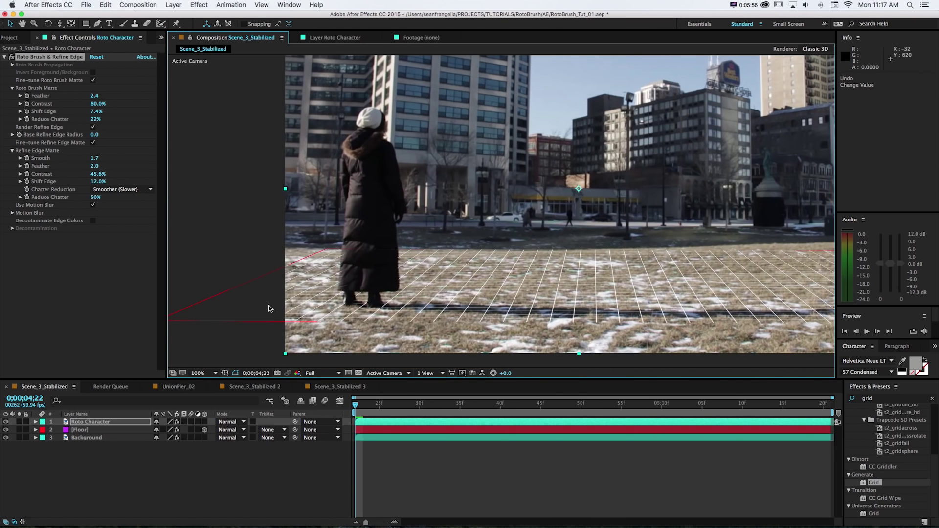
click(268, 309)
click(384, 452)
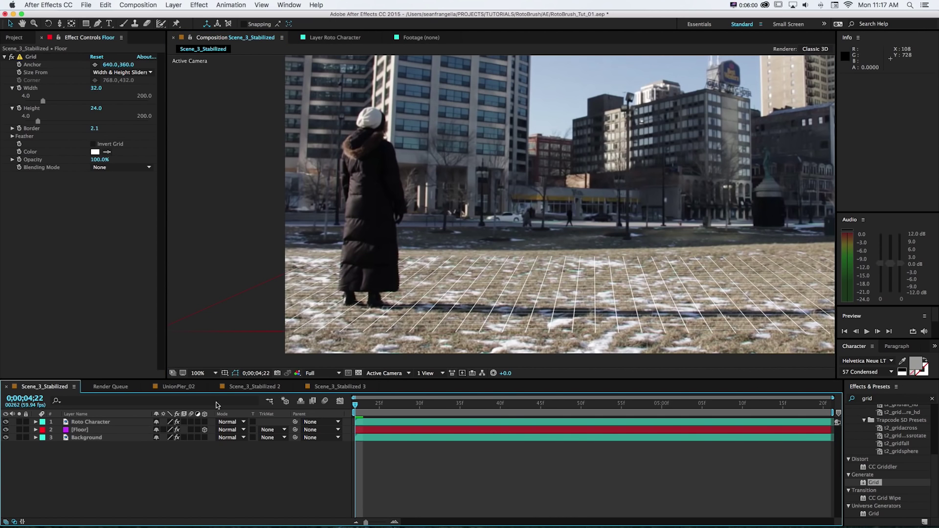
click(179, 386)
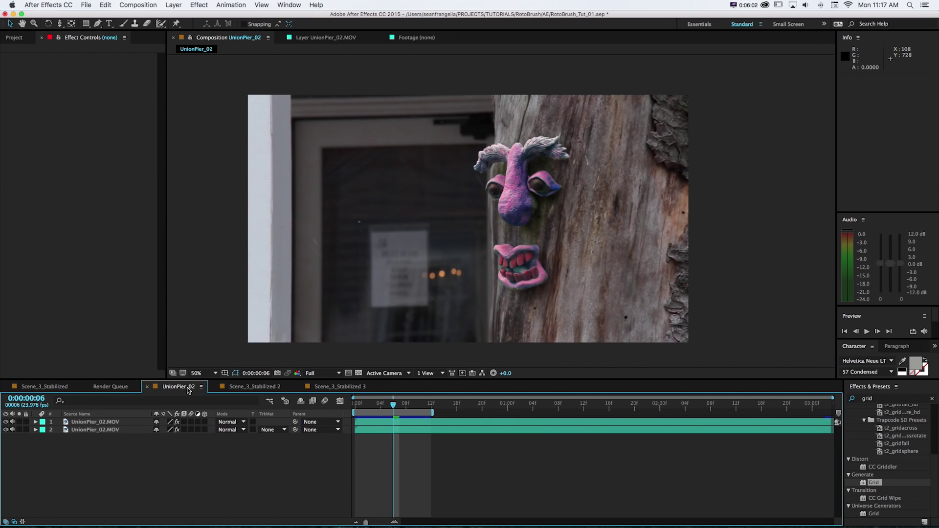
- At the first frame, compare the pink roto face with the original, then collapse Roto Brush settings
drag(402, 405, 354, 404)
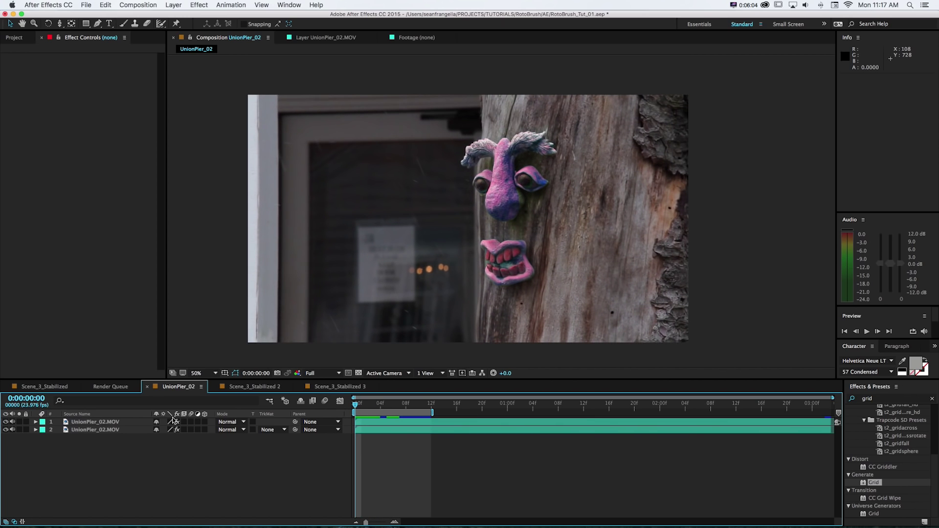
click(6, 422)
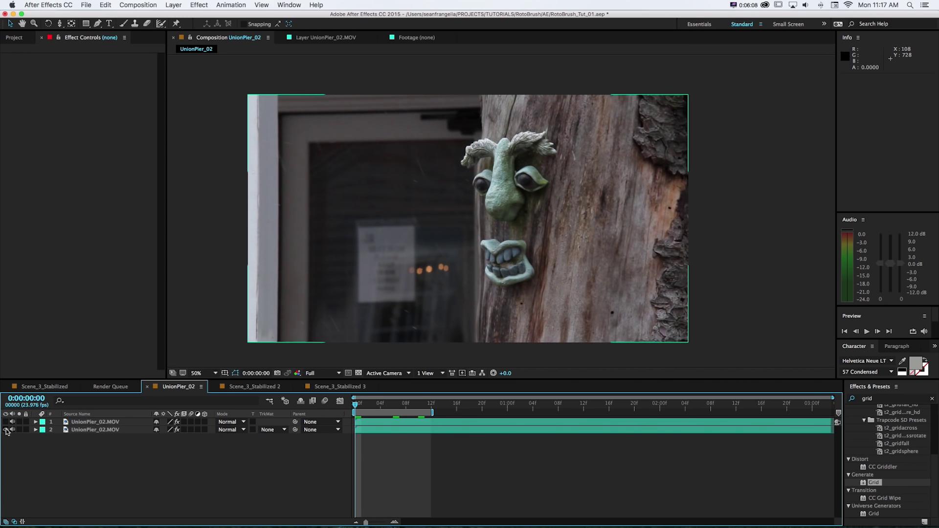
click(6, 430)
click(5, 422)
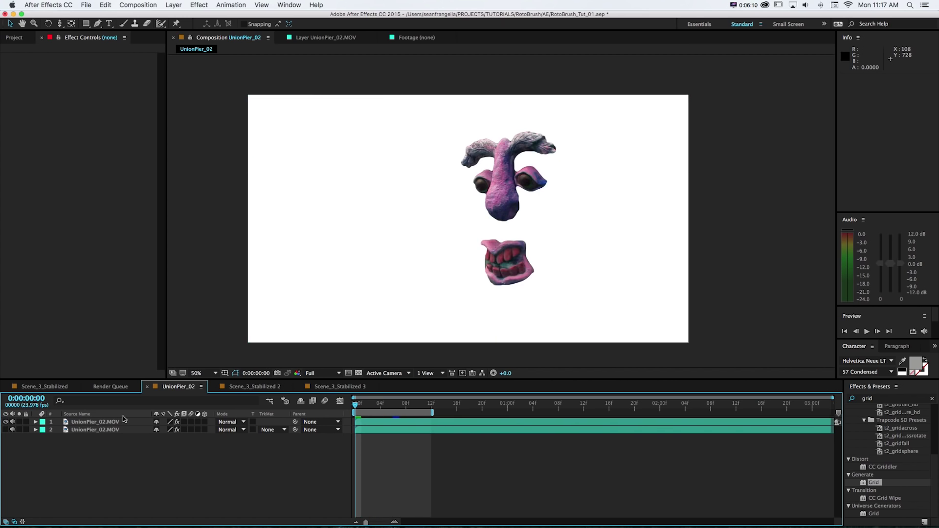
click(119, 423)
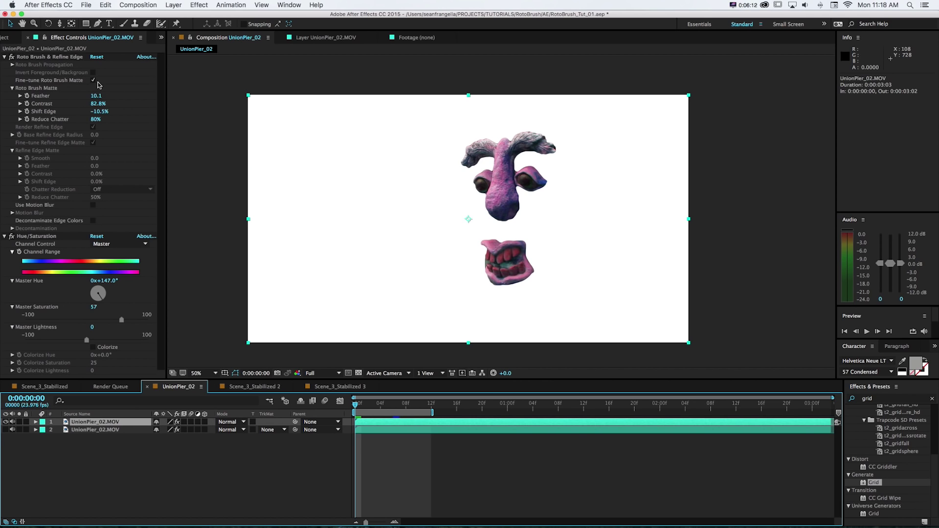
click(5, 57)
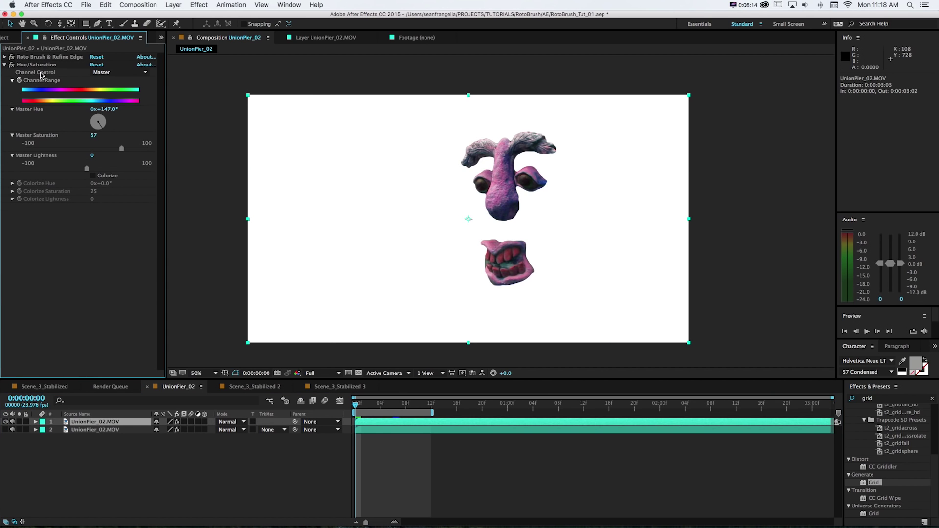
click(6, 430)
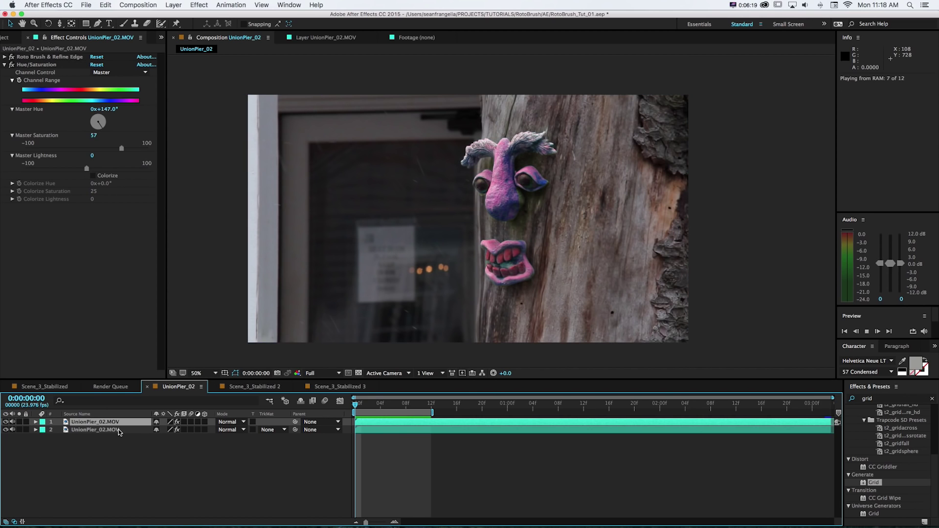
- Scrub to frame 3 and return to the Scene_3_Stabilized composition
click(394, 406)
drag(397, 409, 375, 408)
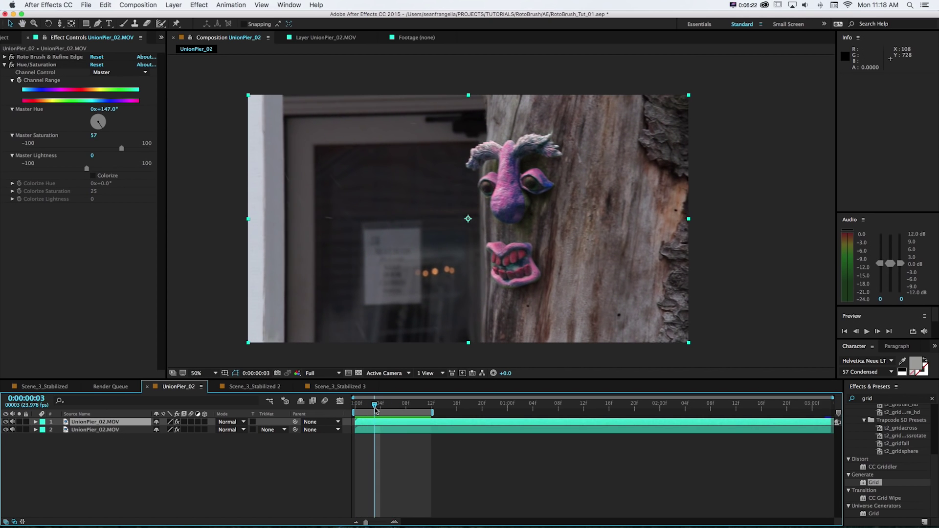
click(59, 389)
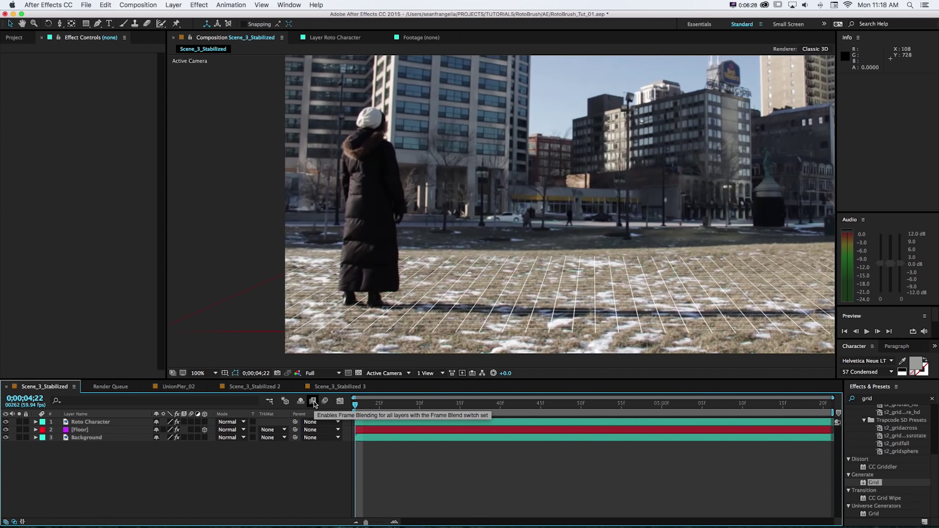
- Start a RAM preview of Scene_3_Stabilized with the Spacebar
key(space)
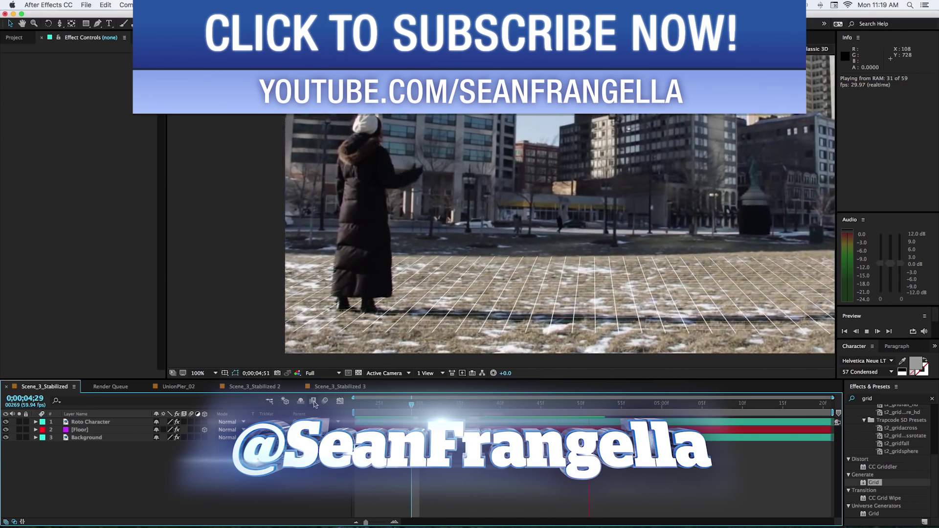
- Stop the preview and put the playhead back at 0;00;04;22
key(space)
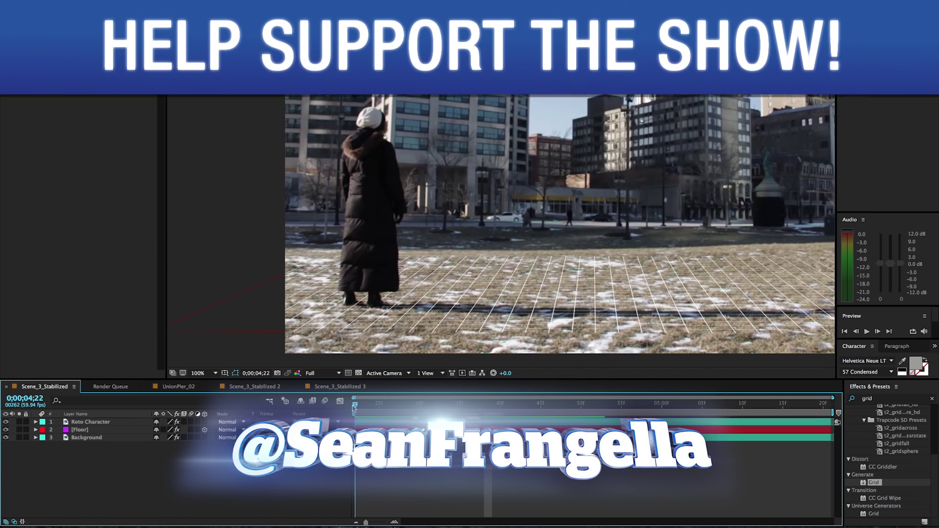
click(355, 406)
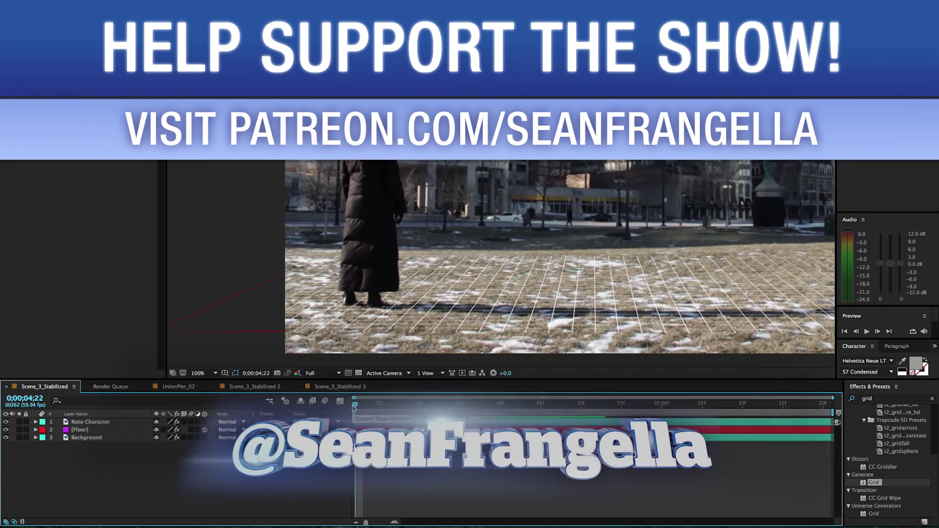